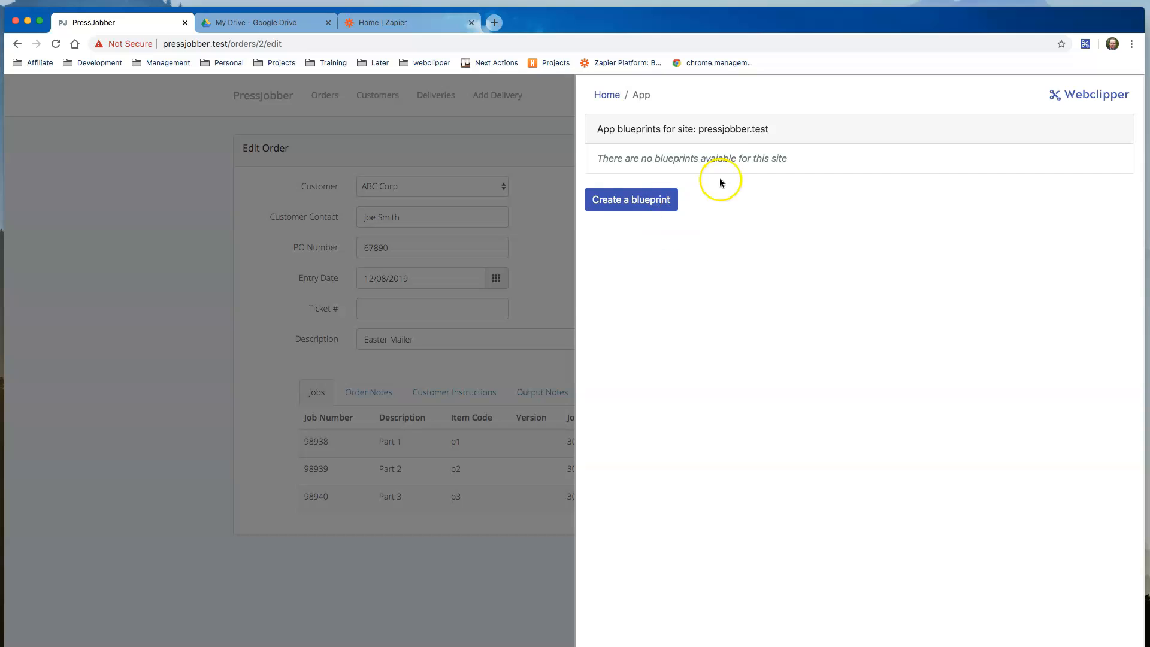
Step: Start a new blueprint and add the fields Customer, Contact, Order # and Due Date
click(619, 203)
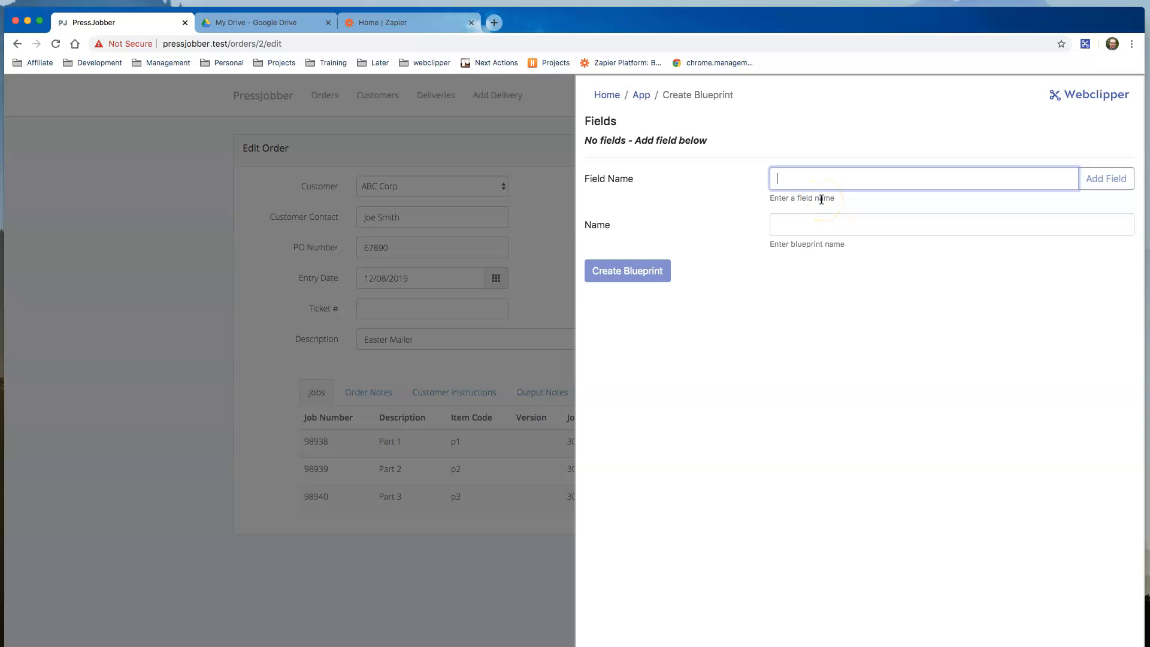
text(Customer)
key(Return)
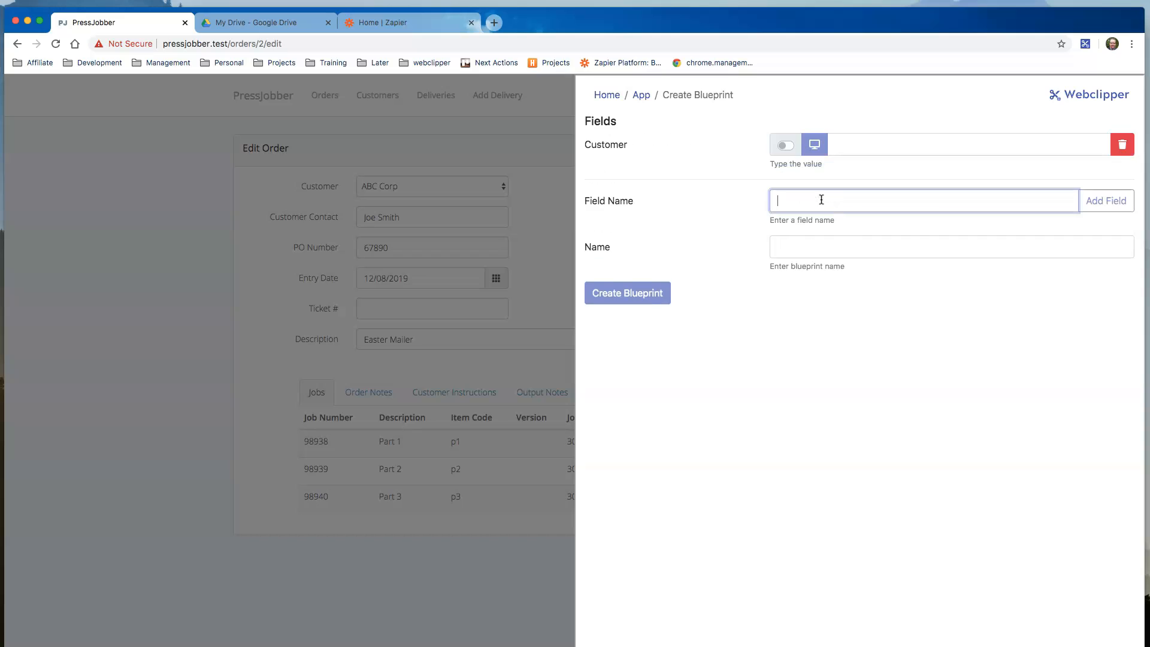
text(Contact)
key(Return)
text(Order #)
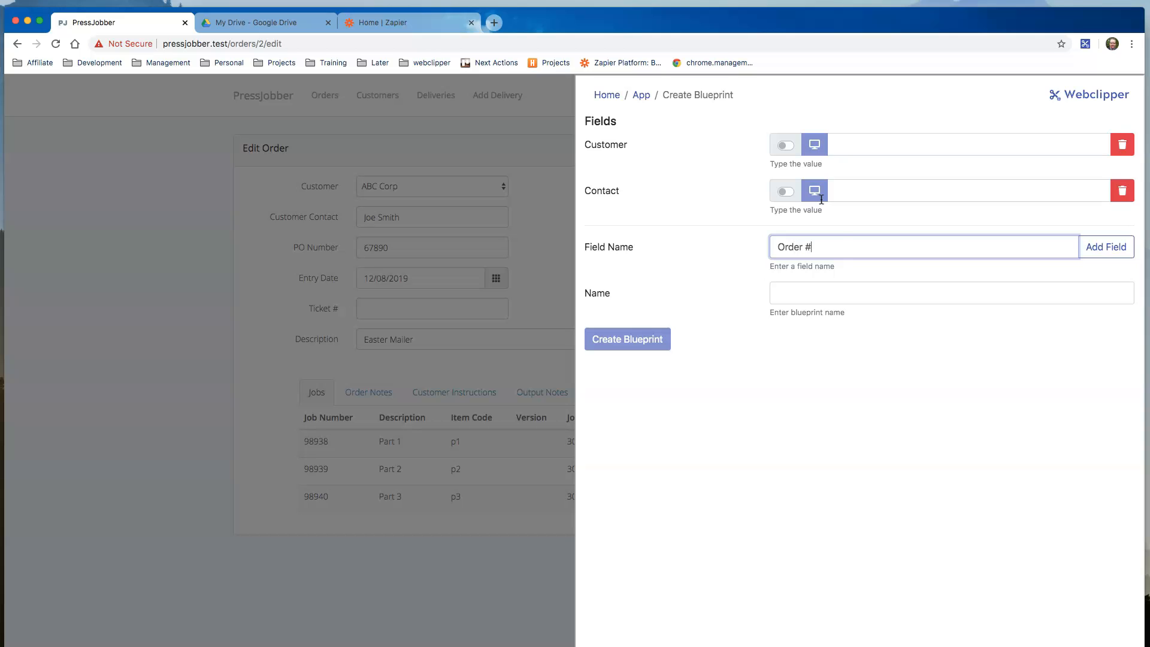
key(Return)
text(Due)
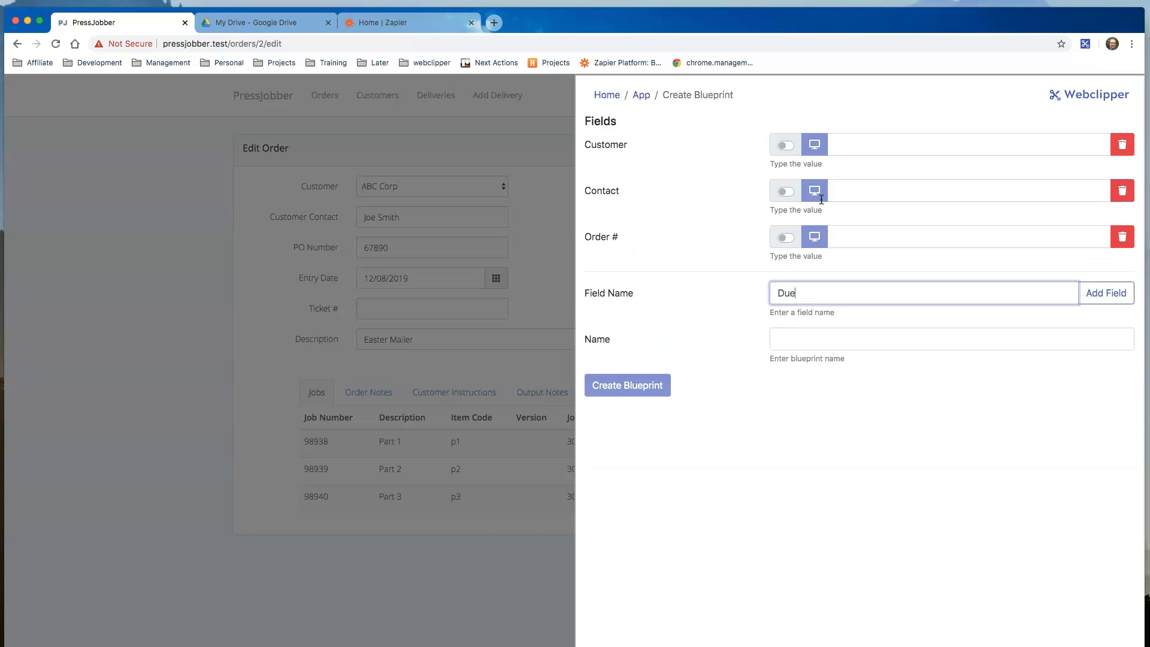
text( Date)
key(Return)
click(831, 93)
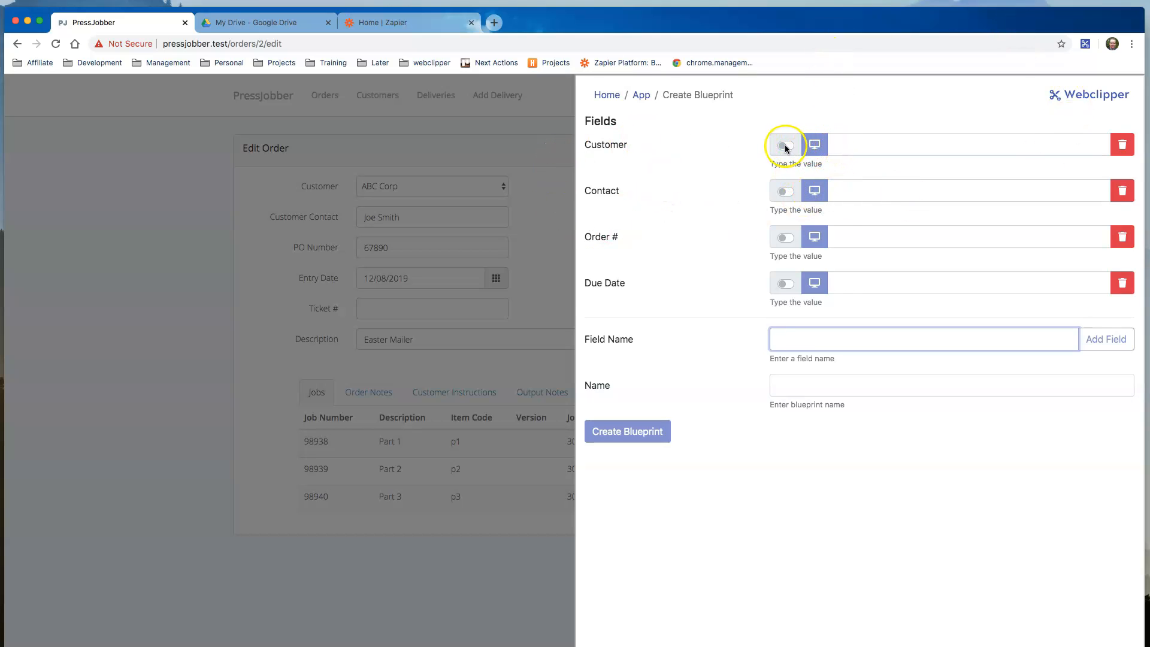
Step: Switch the blueprint's Customer and Contact fields to page selection and map them to the order's Customer and Customer Contact values
click(873, 143)
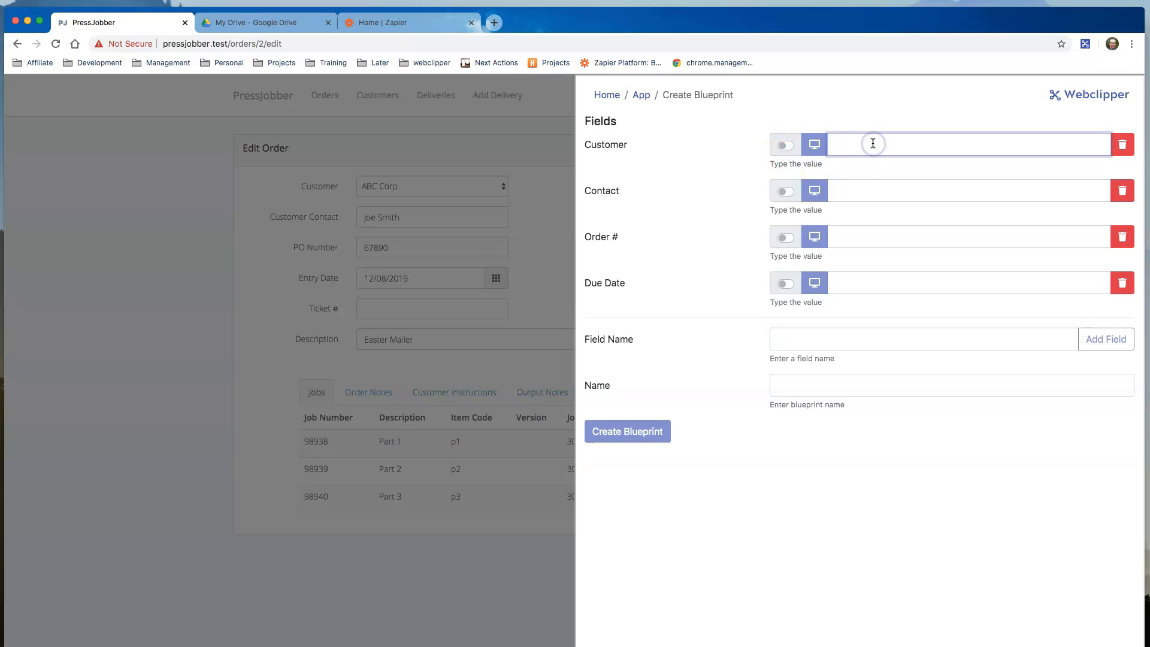
click(787, 147)
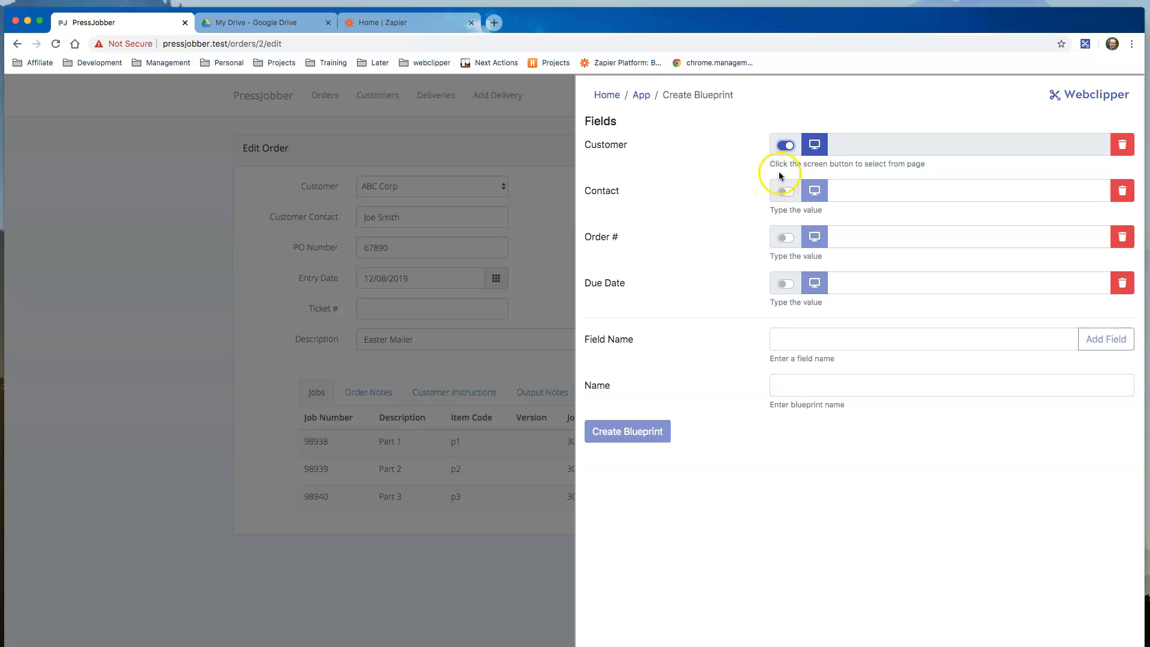
click(815, 144)
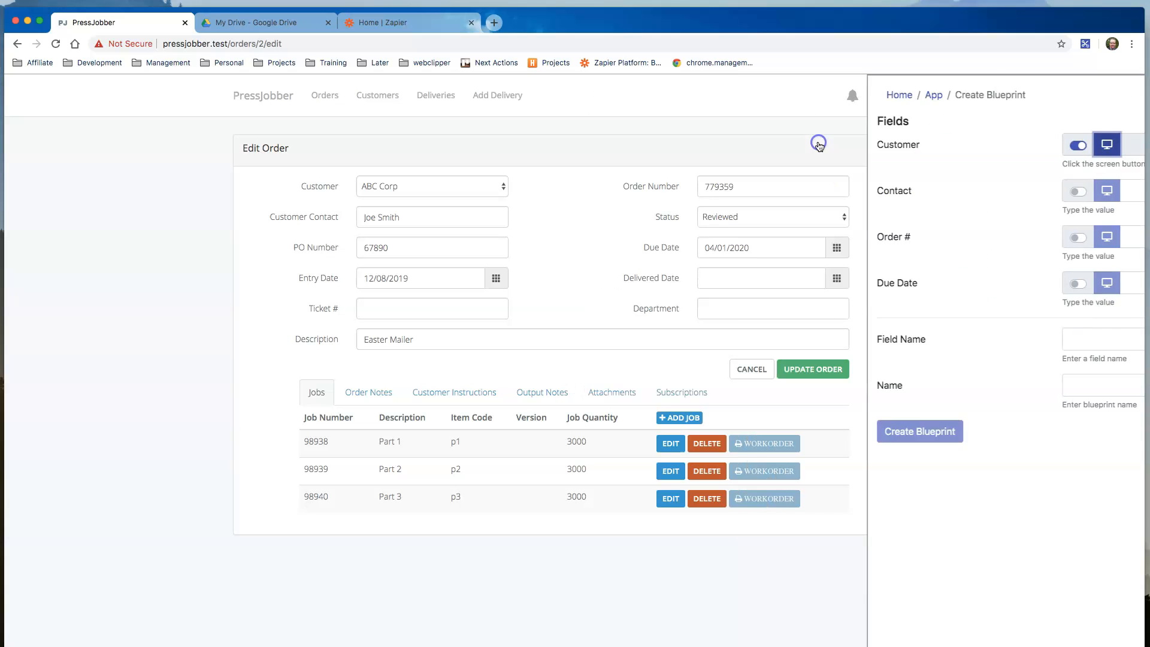
click(396, 190)
click(790, 193)
click(813, 191)
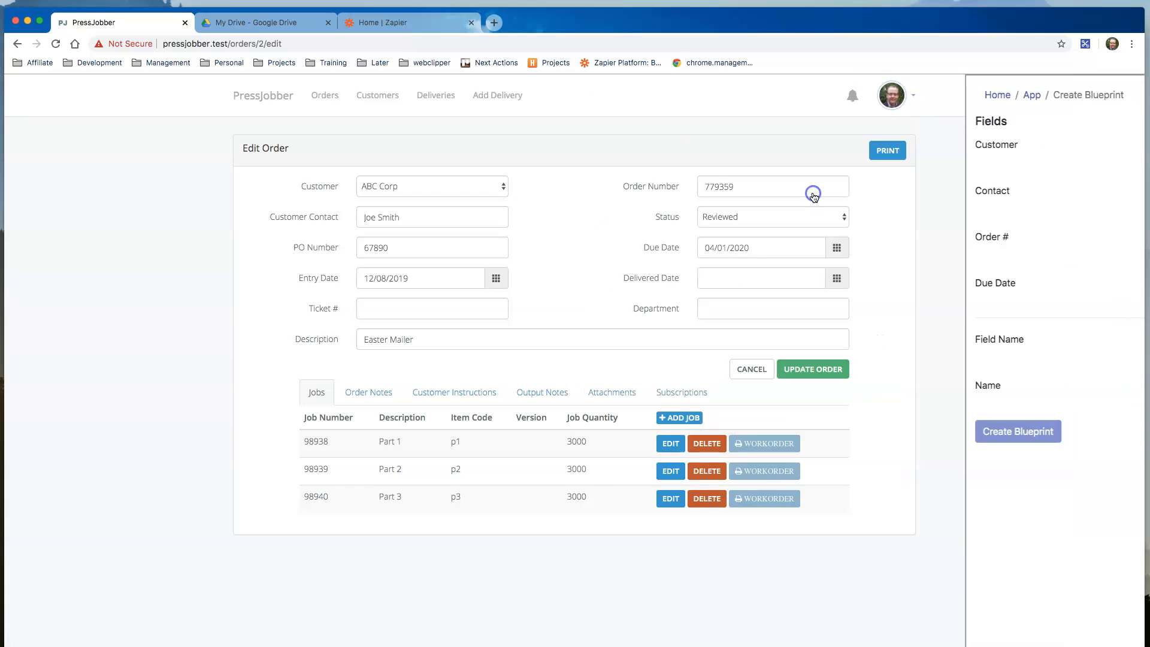
click(400, 222)
Step: Switch the Order # and Due Date fields to page selection and map them to the order's Order Number and Due Date values
click(789, 238)
click(814, 236)
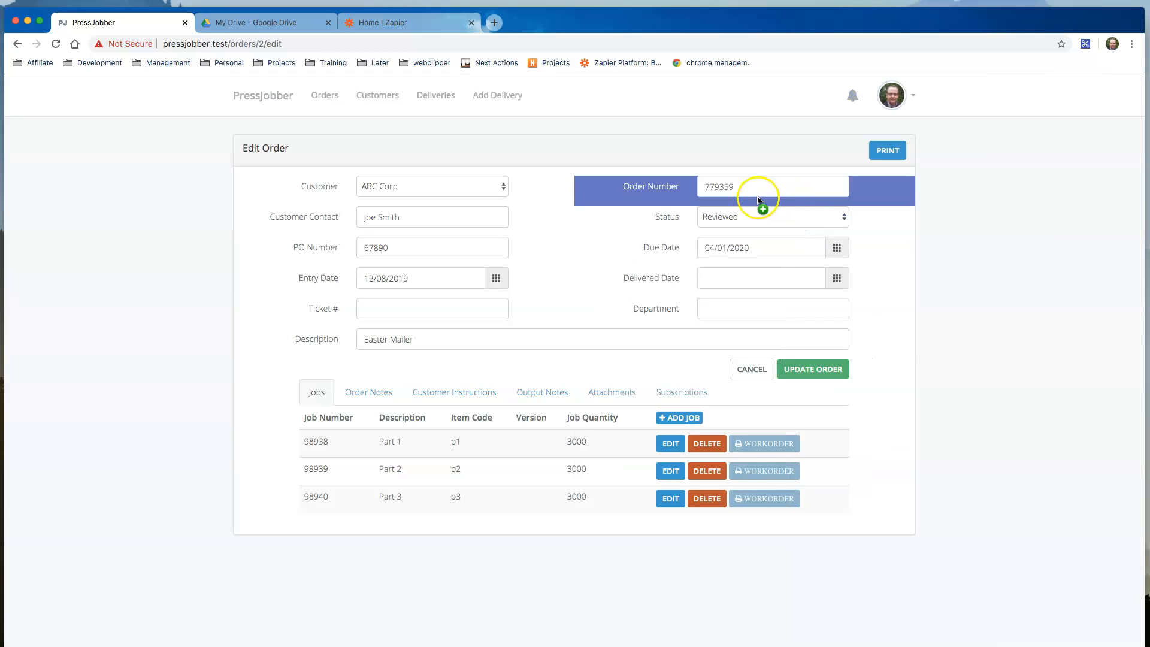
click(749, 194)
click(788, 288)
click(815, 283)
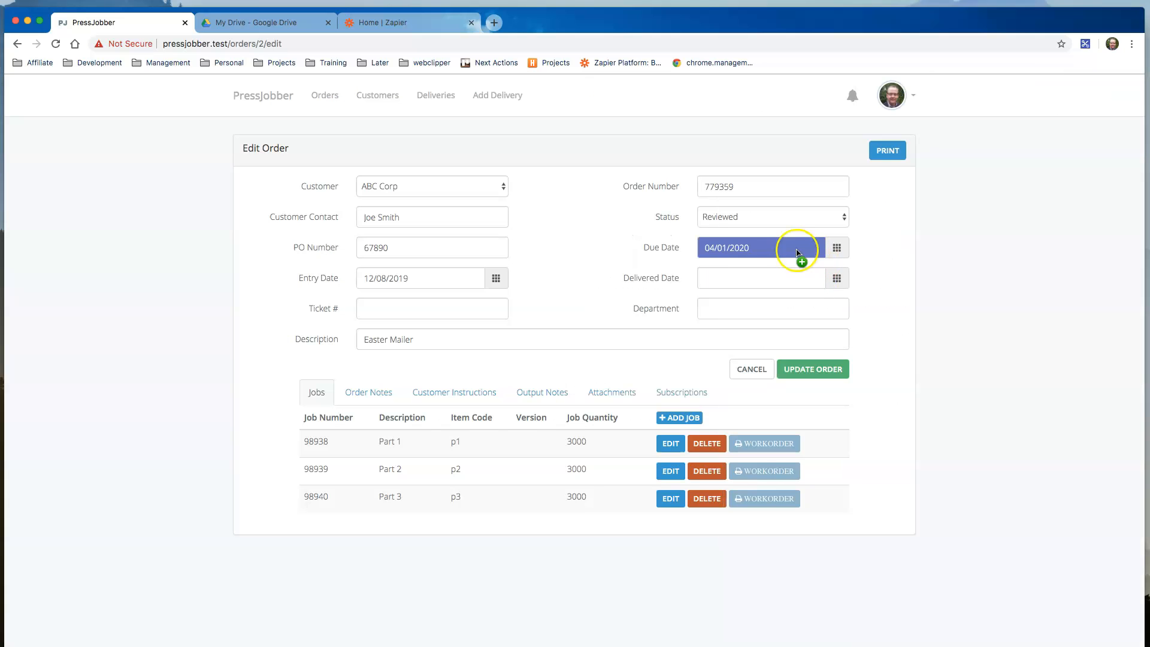
click(750, 251)
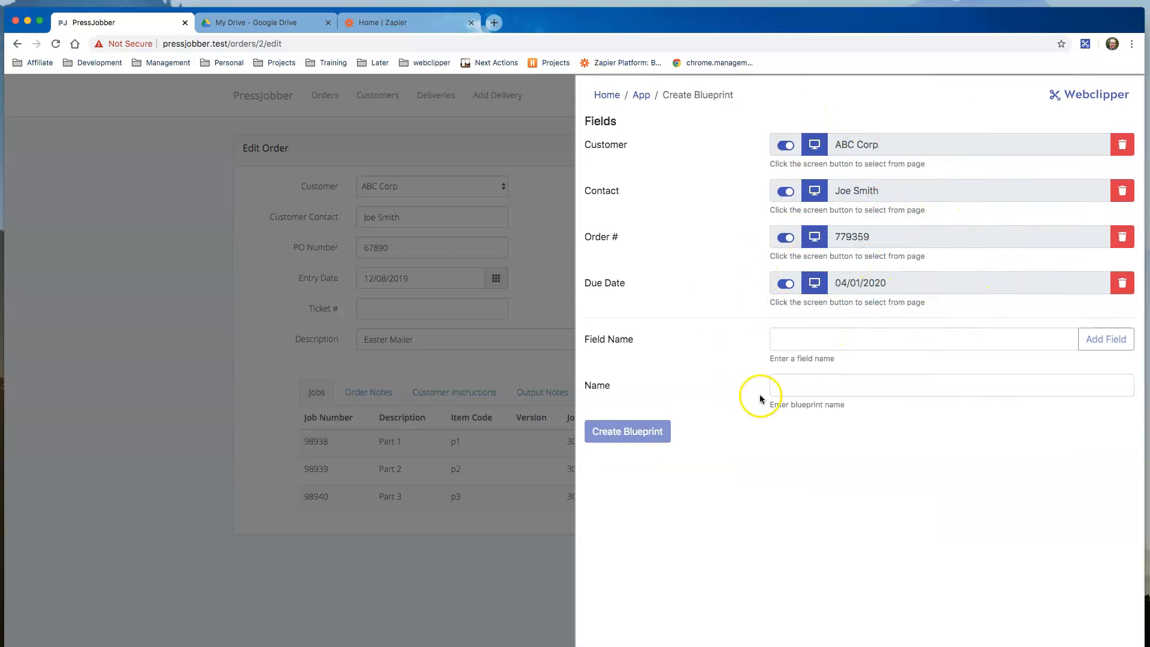
Step: Name the blueprint "Order Details" and create it
click(820, 387)
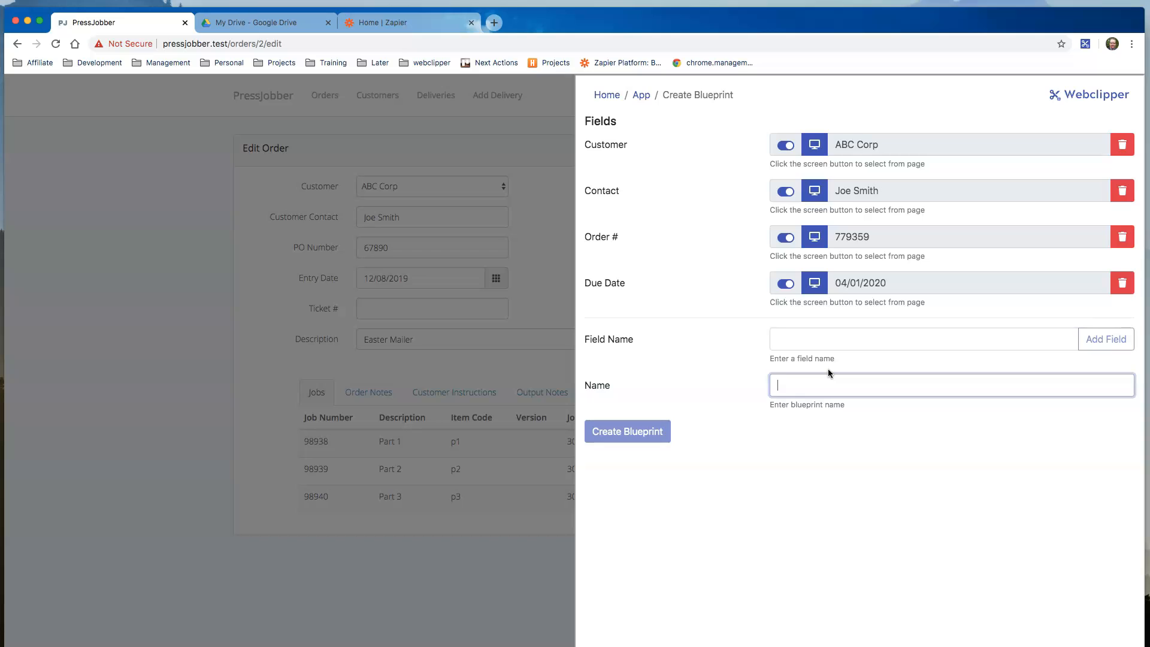
text(Order Details)
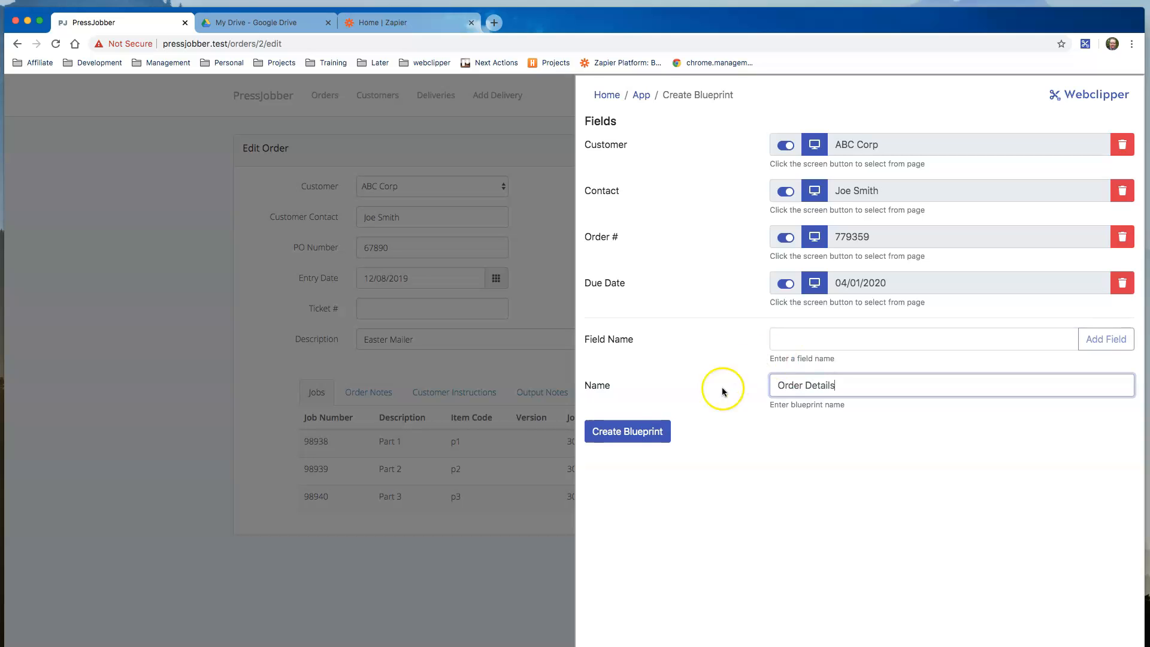
click(626, 432)
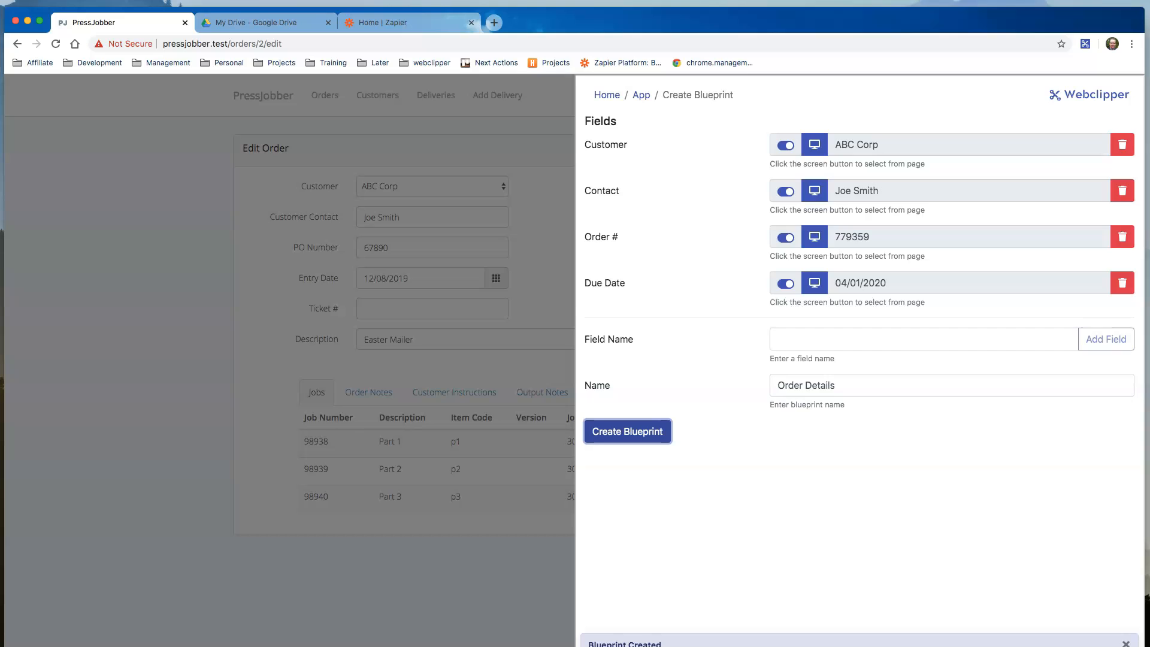
Step: Switch to Zapier and start a new zap with Webclipper.io (1.0.0) as trigger app and Web Data Sent as event
click(372, 23)
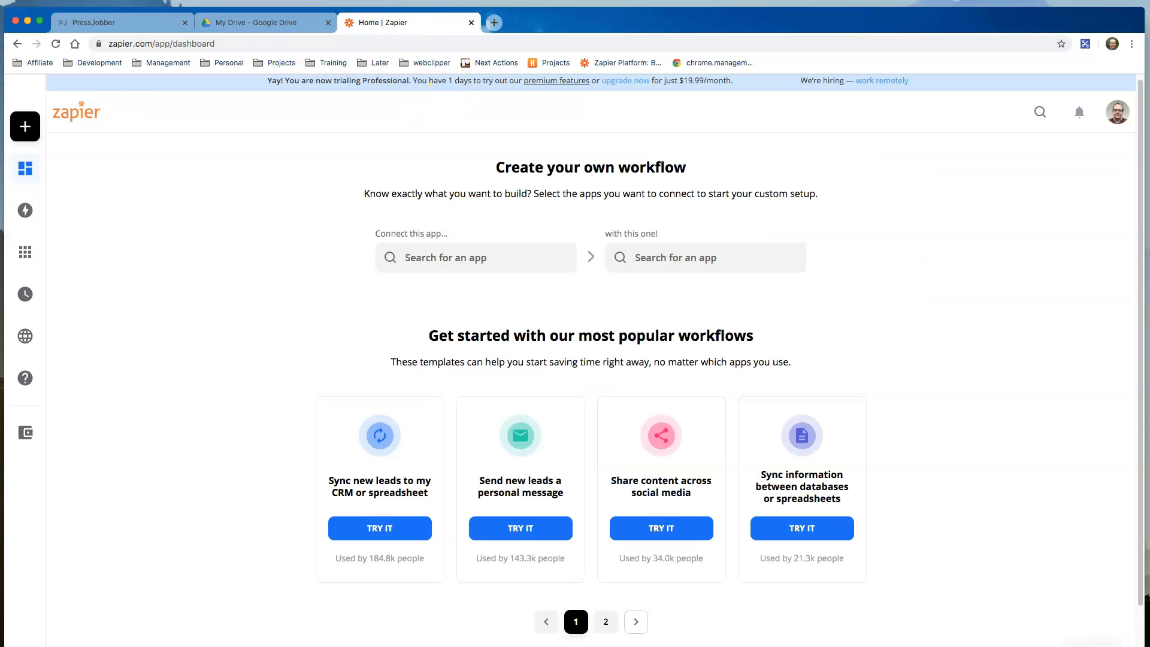
mouse_move(23, 147)
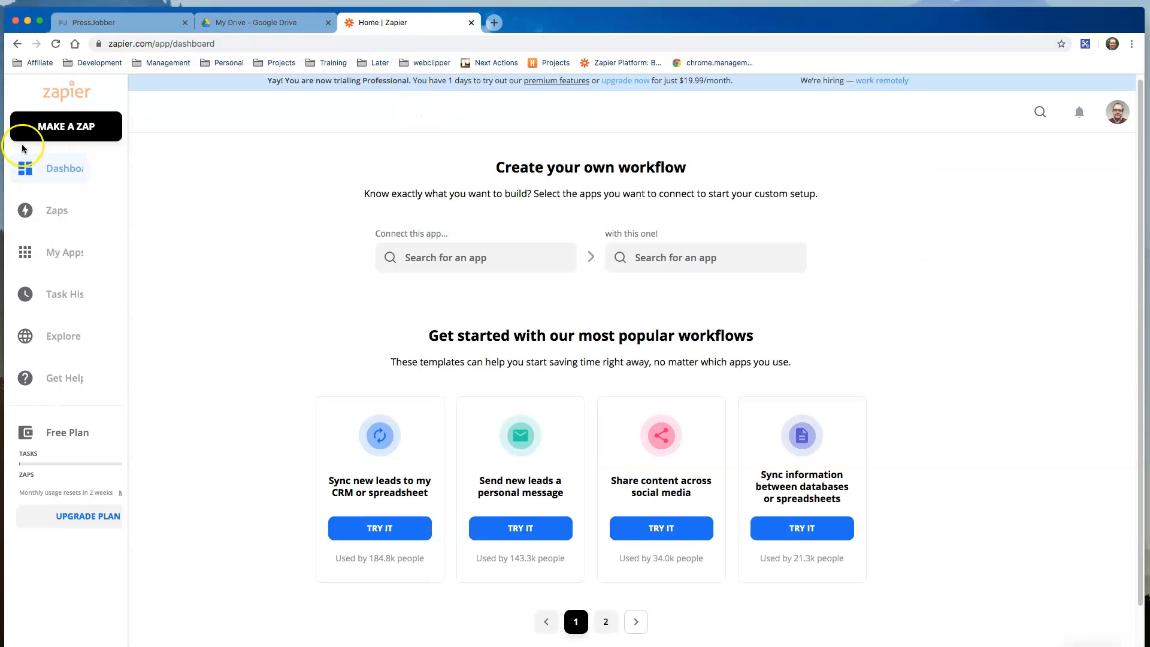
click(93, 127)
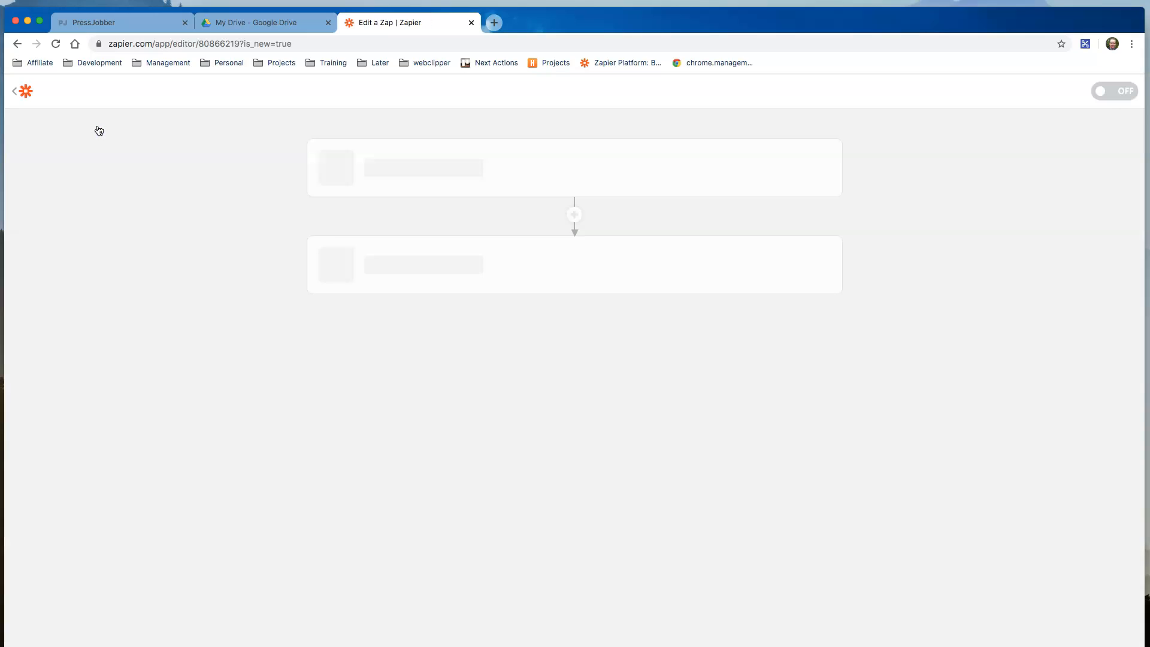
click(346, 252)
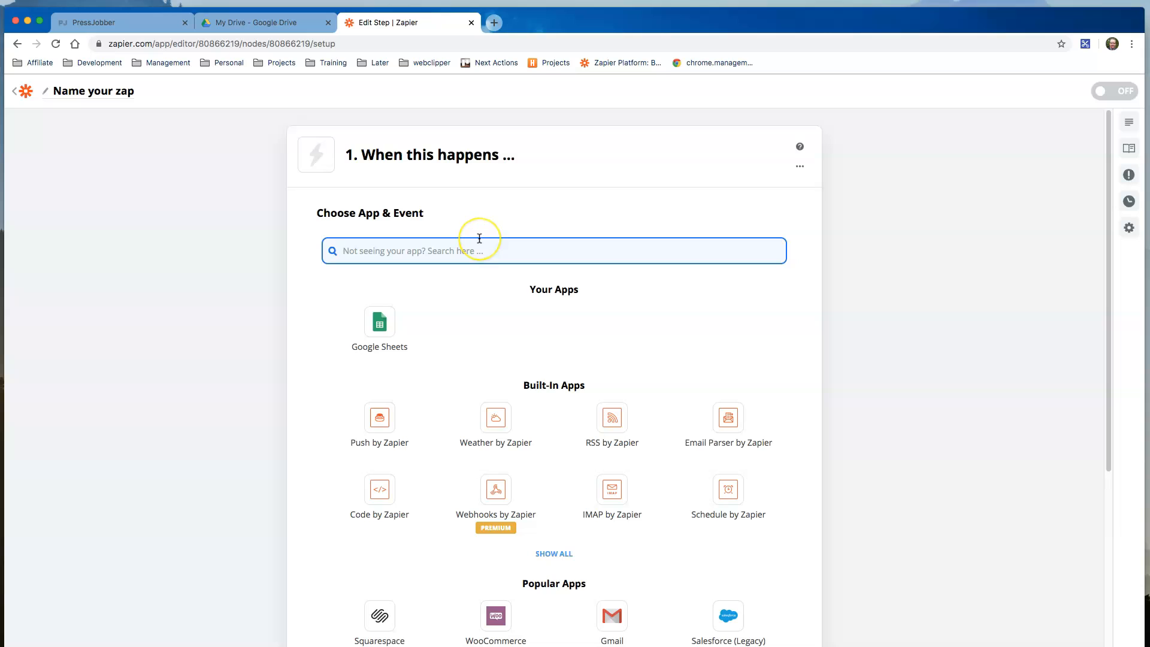
text(Web)
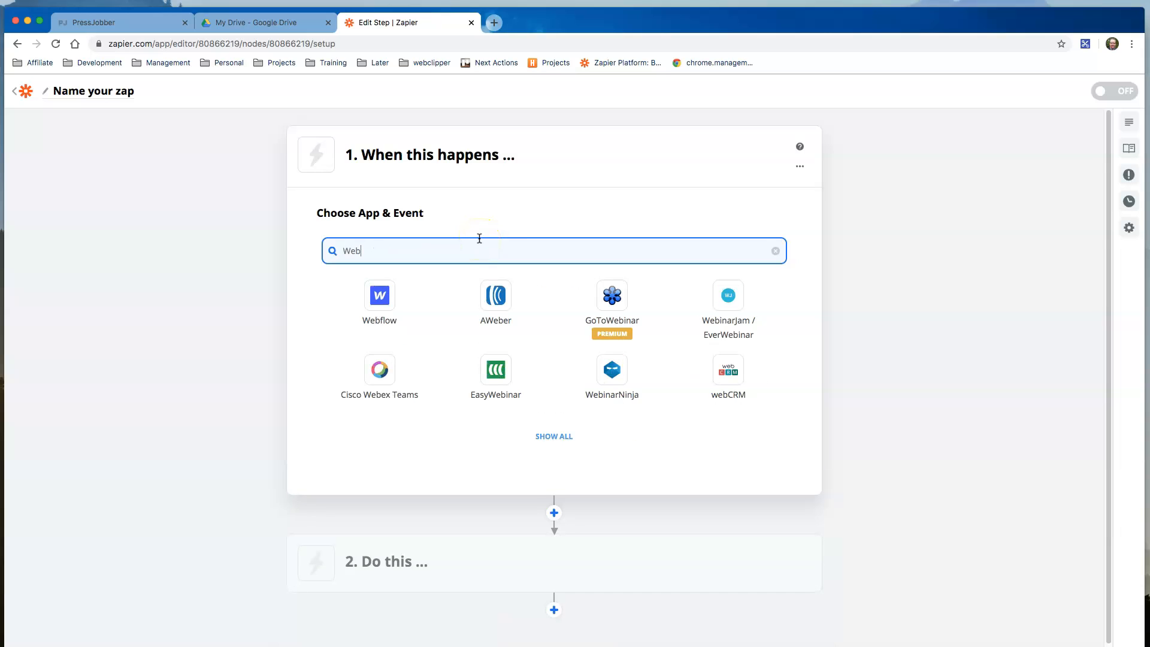
text(c)
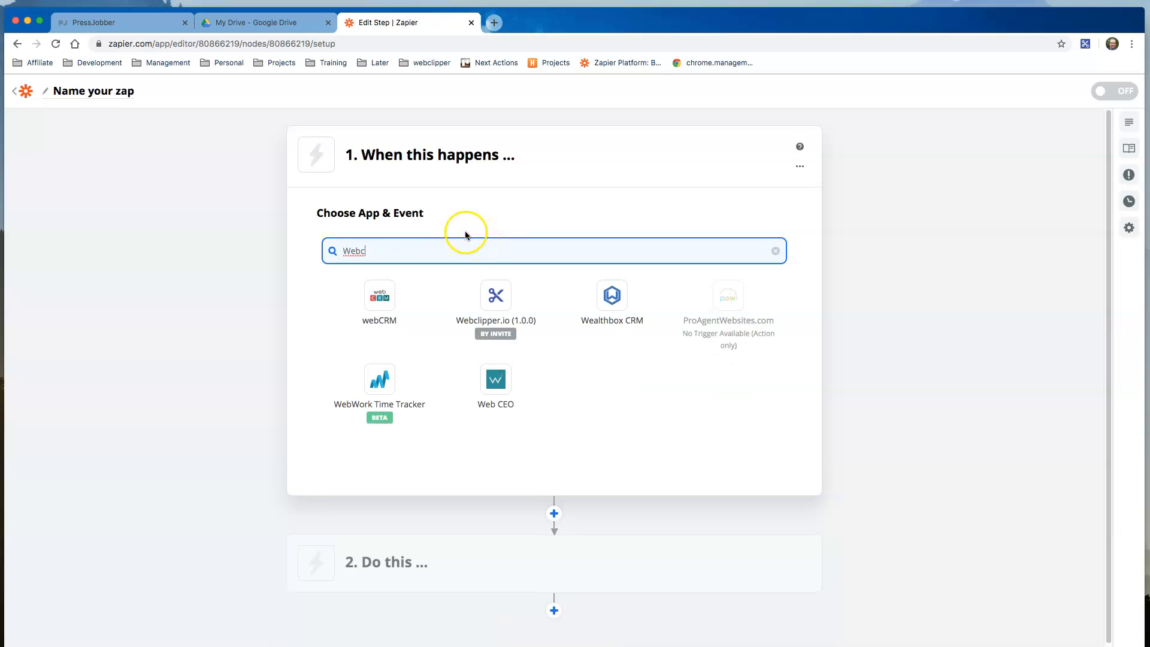
click(495, 299)
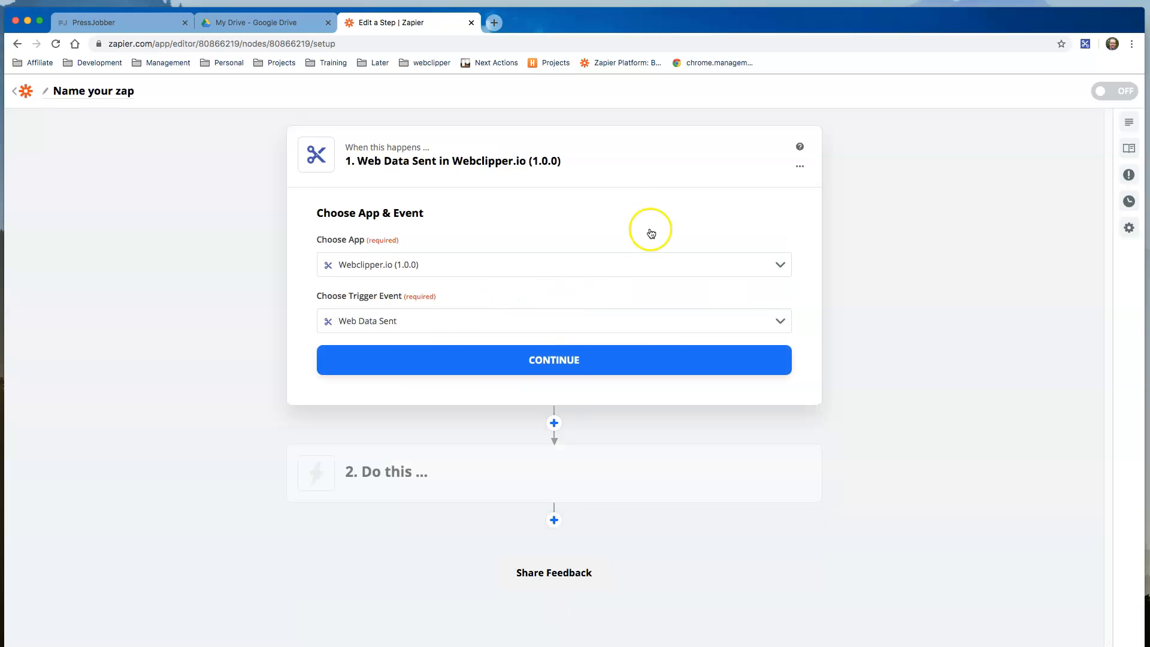
click(554, 361)
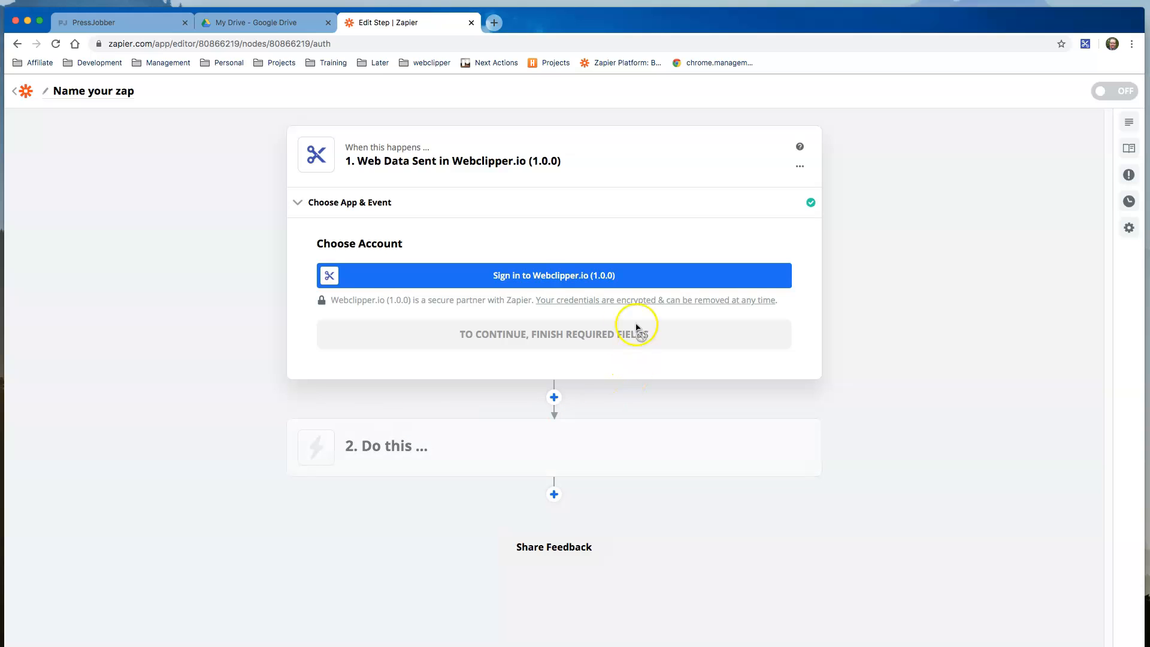
Step: Connect the Webclipper.io account to the trigger by authorizing Zapier's access, and accept that account
click(540, 276)
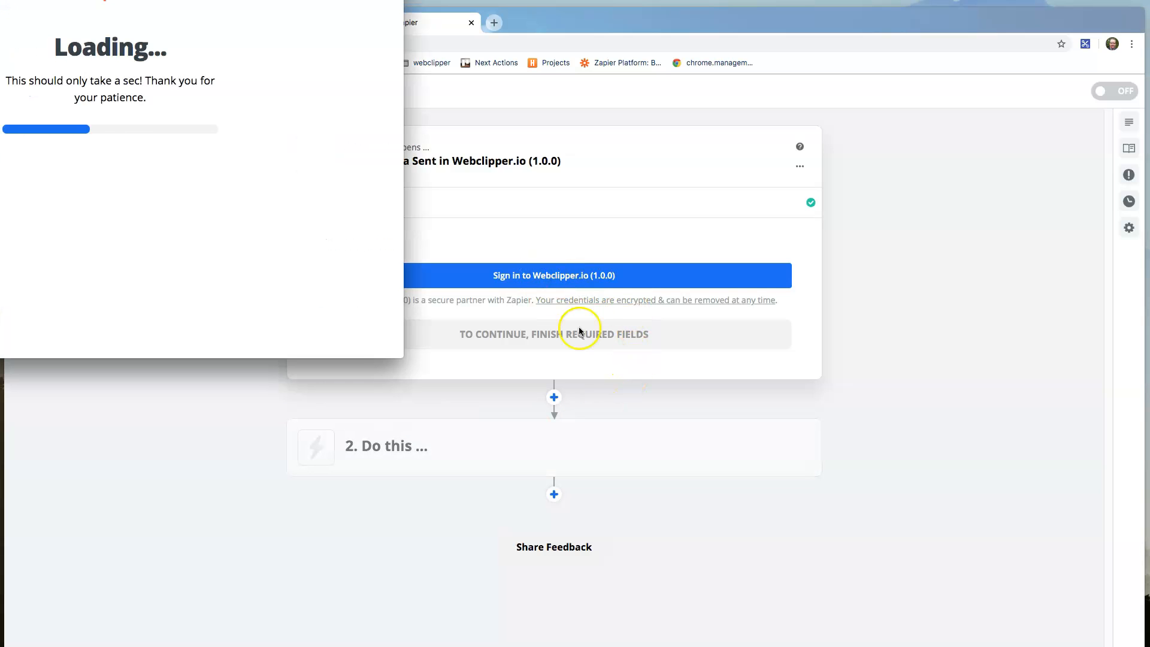
drag(81, 0, 291, 23)
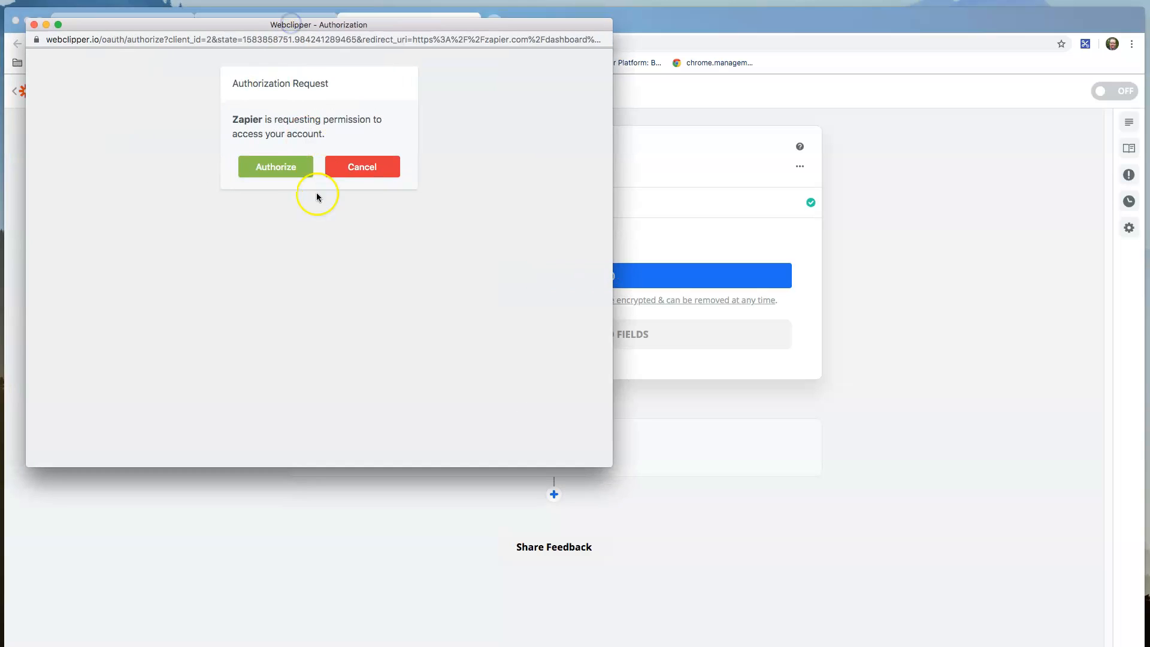
click(271, 169)
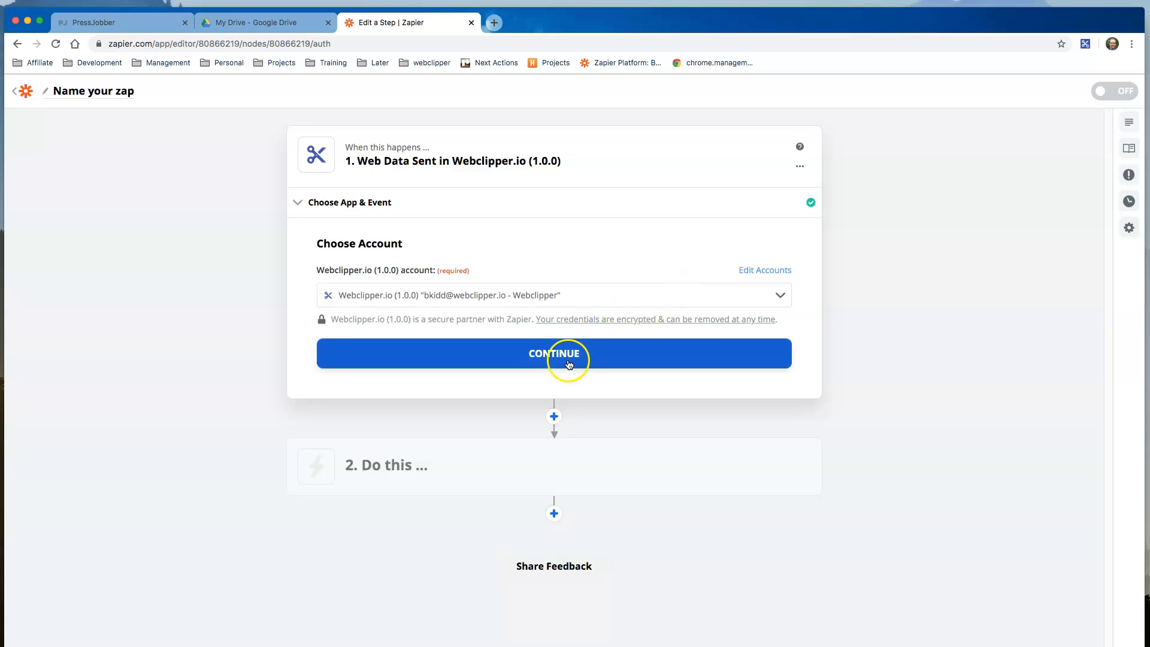
click(563, 356)
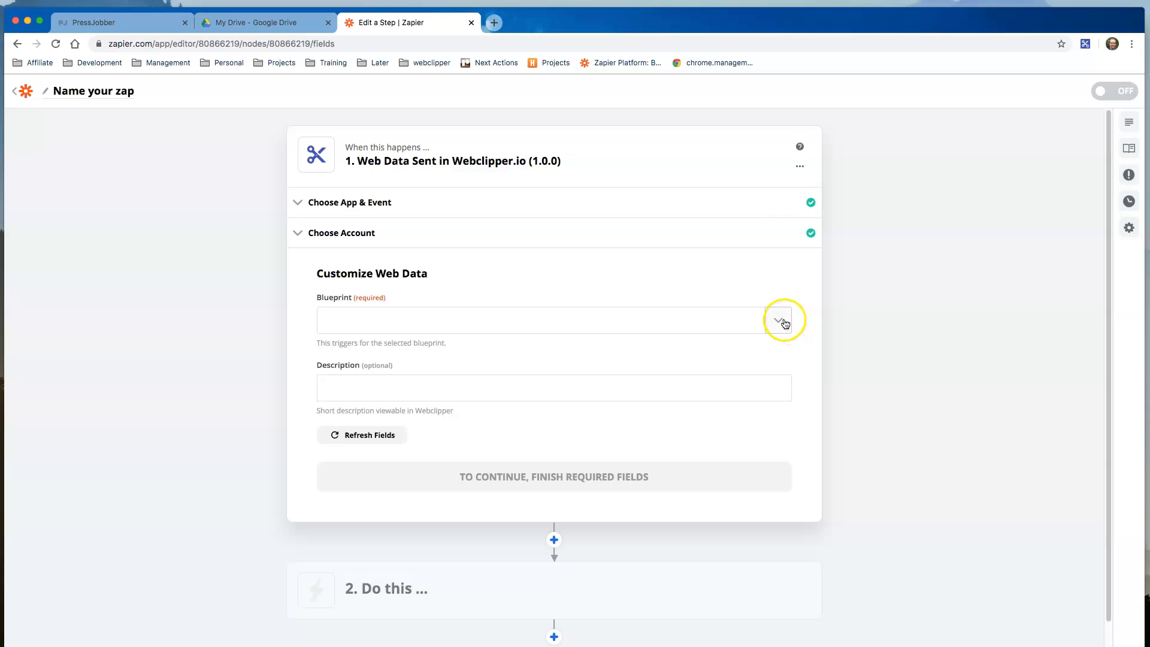
Step: Set the trigger's blueprint to Order Details with the description "Send order details to Google Sheets", and test the trigger
click(784, 322)
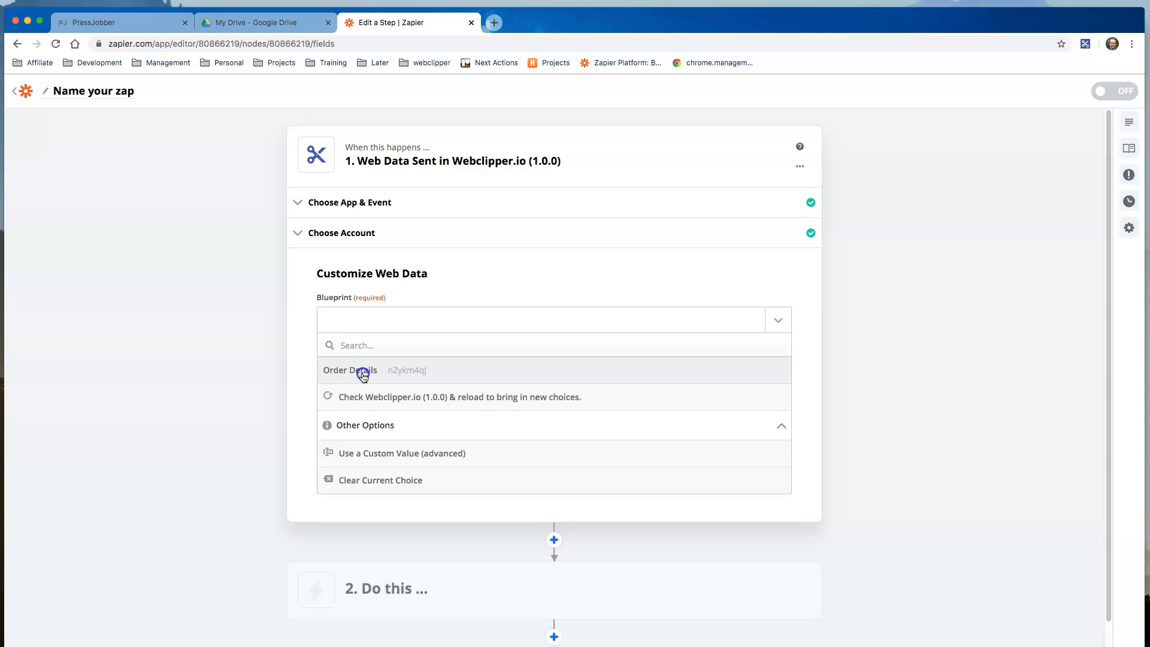
click(363, 375)
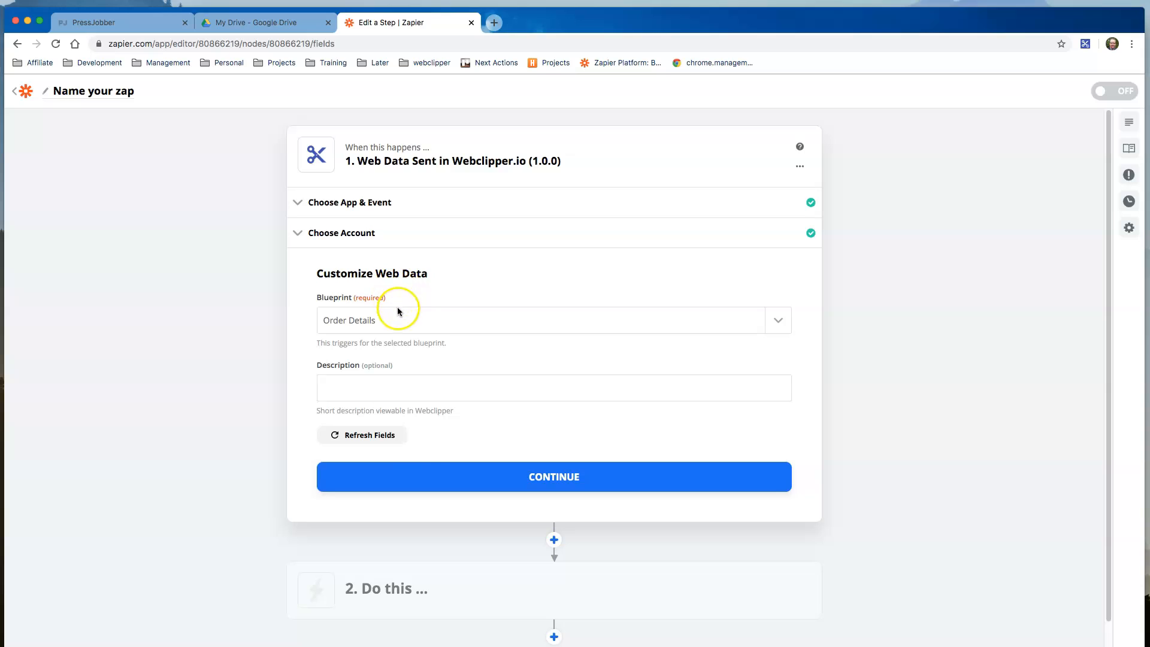
click(424, 392)
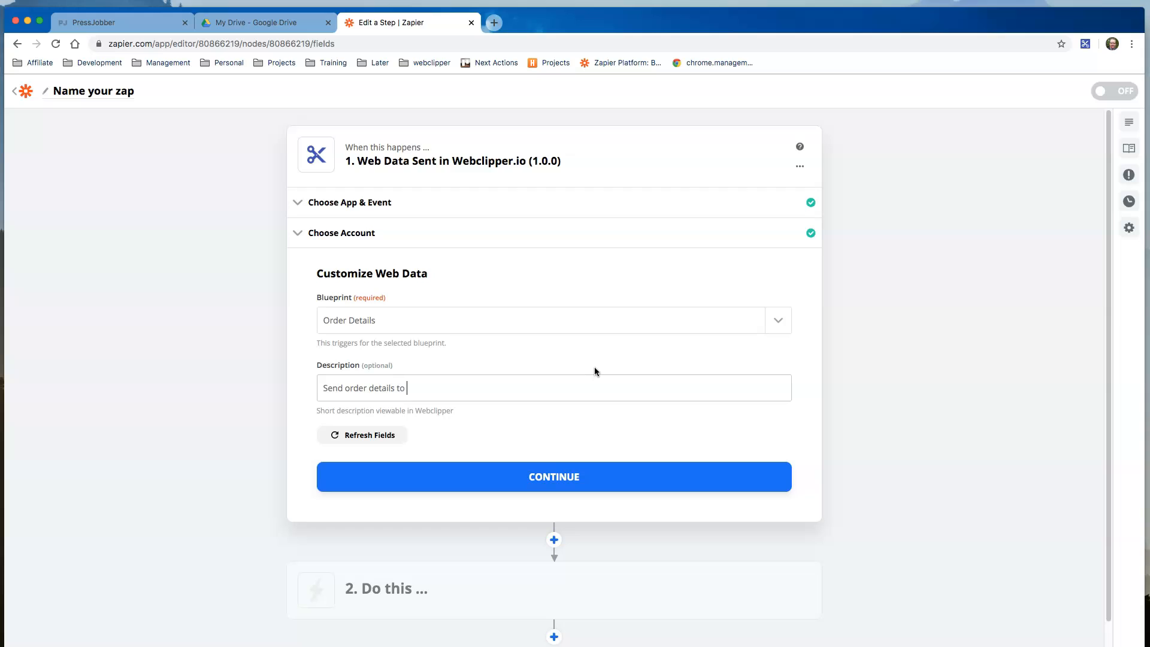
text(Google Sheets)
click(539, 476)
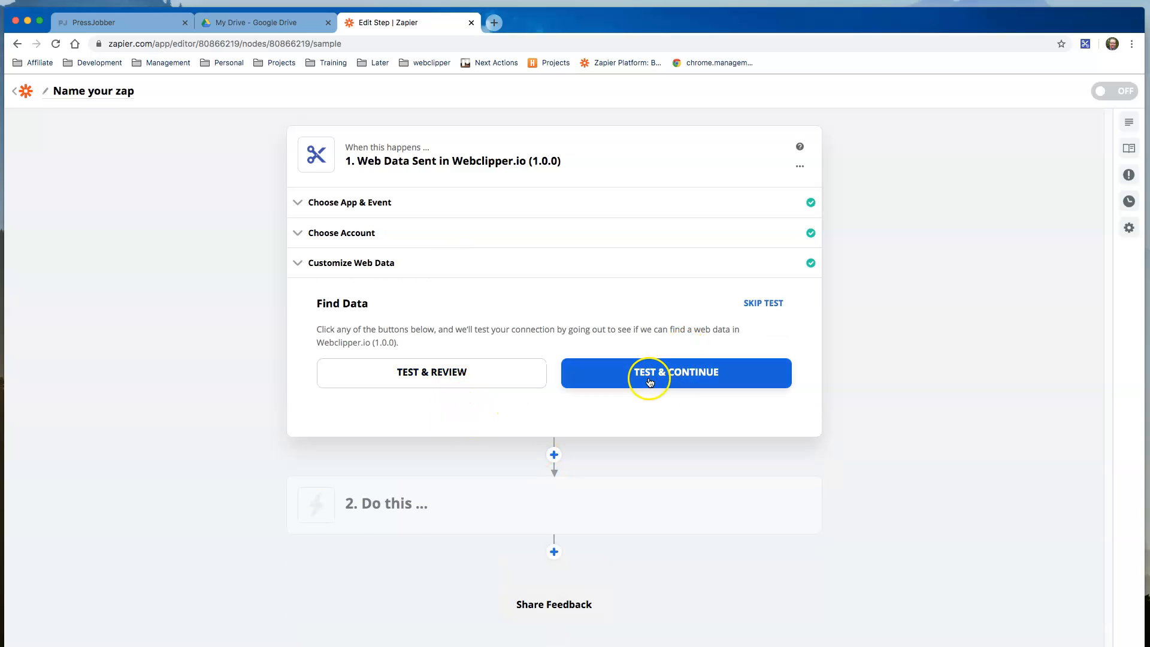
click(650, 381)
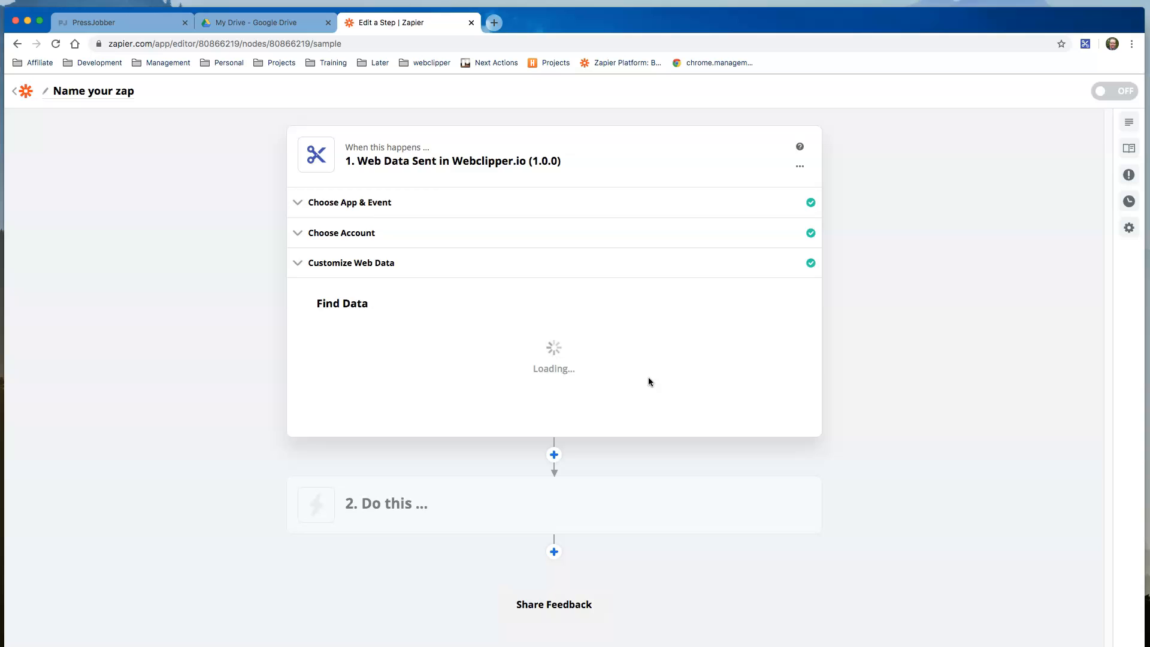
Step: Set the zap's action to Google Sheets with the Create Spreadsheet Row event
click(396, 430)
click(774, 417)
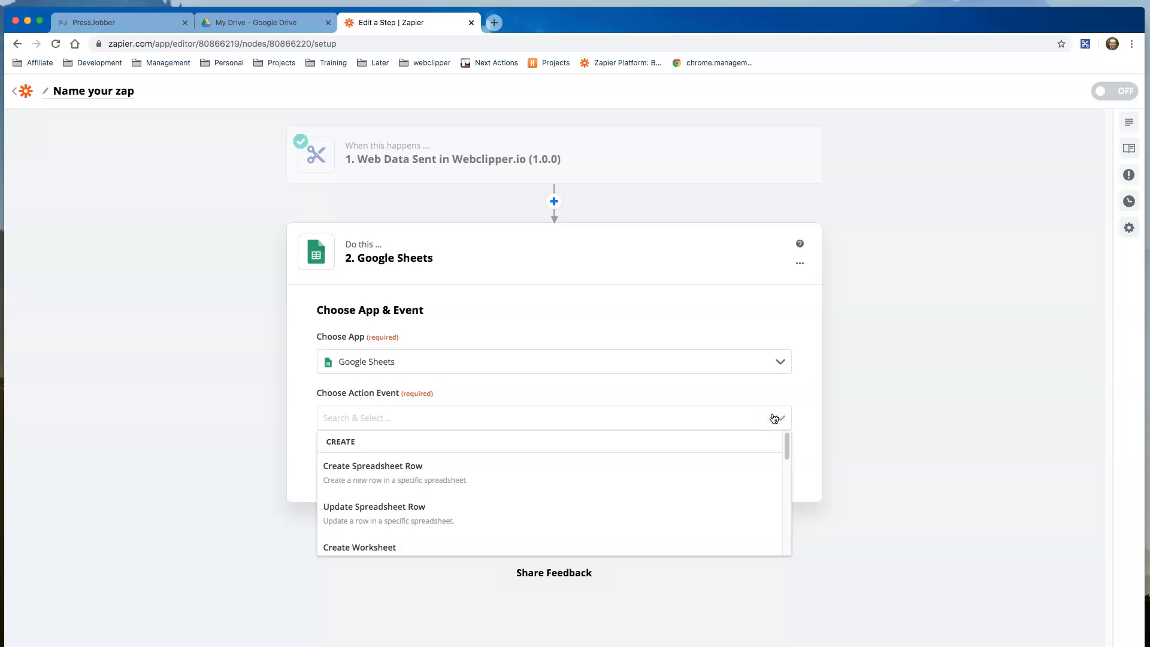
click(372, 475)
click(564, 460)
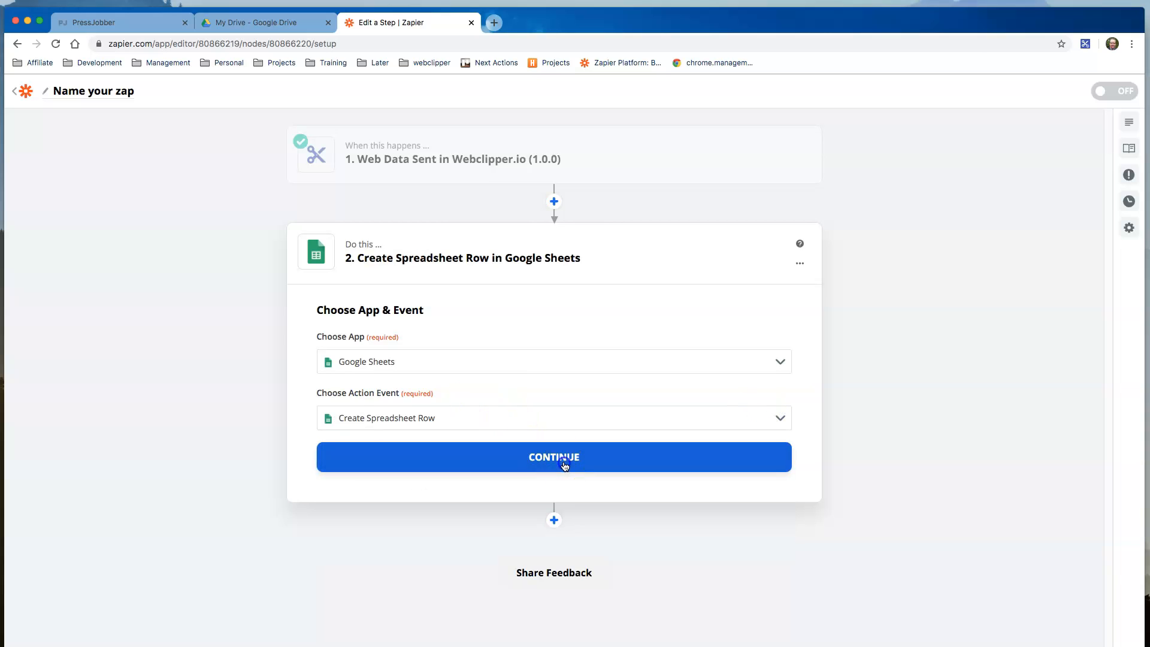
Step: Select the existing Google Sheets account for the spreadsheet row action and accept it
click(778, 392)
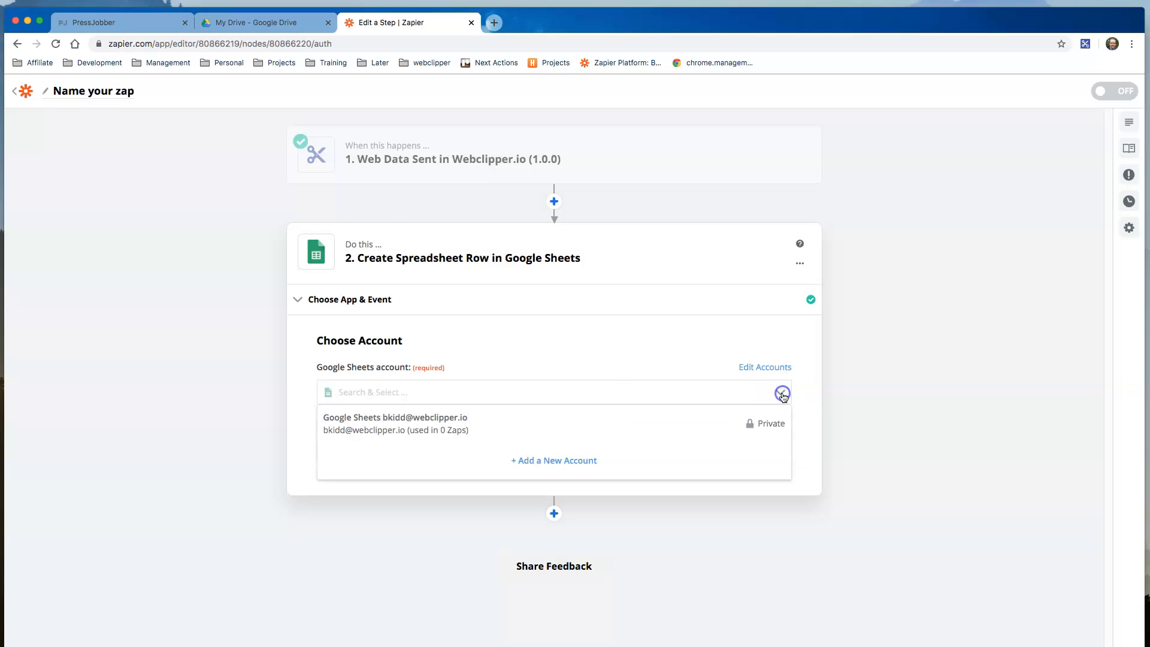
click(452, 425)
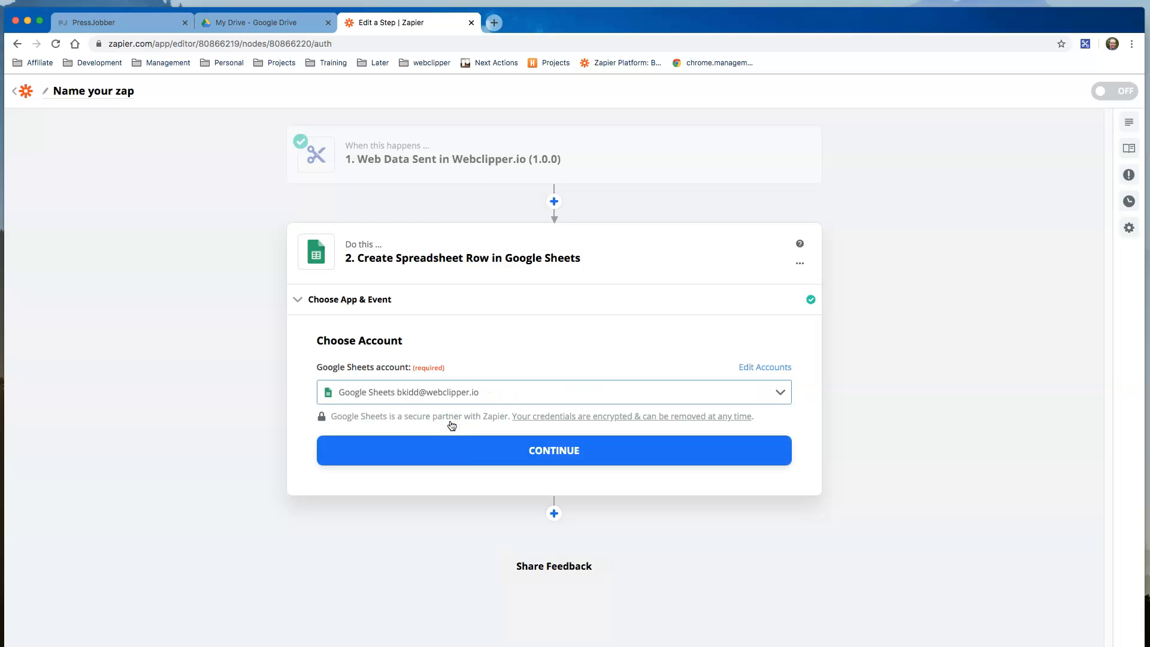
click(554, 453)
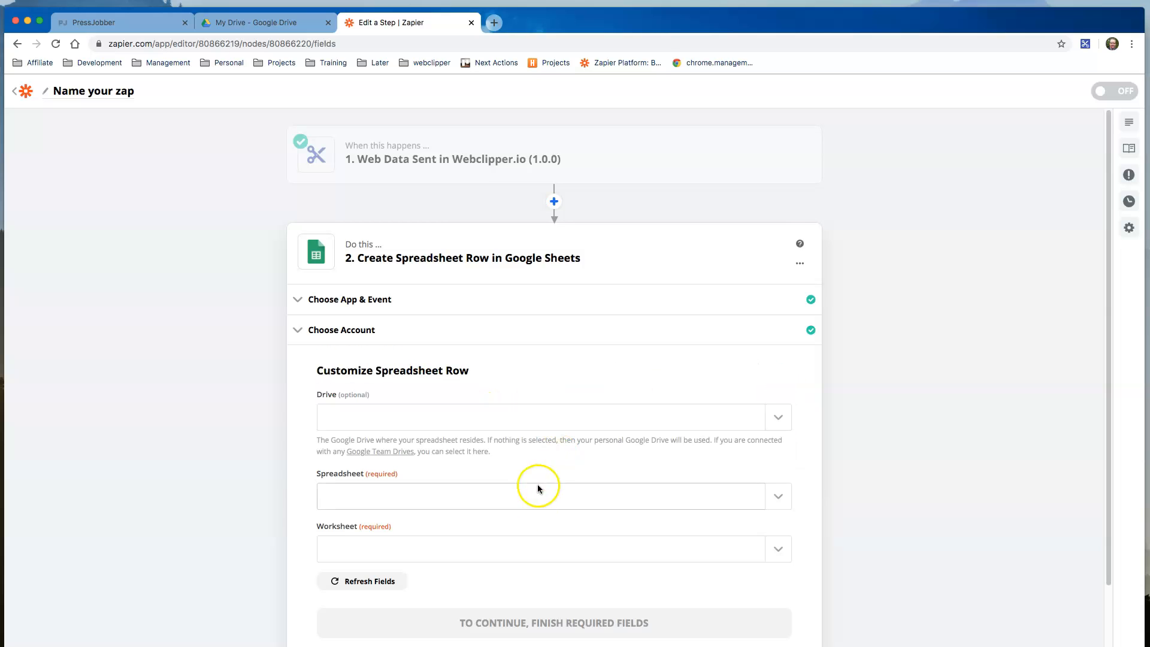
Step: Set the action's target to the Orders spreadsheet and its Sheet1 worksheet
scroll(689, 454, down, 3)
click(780, 379)
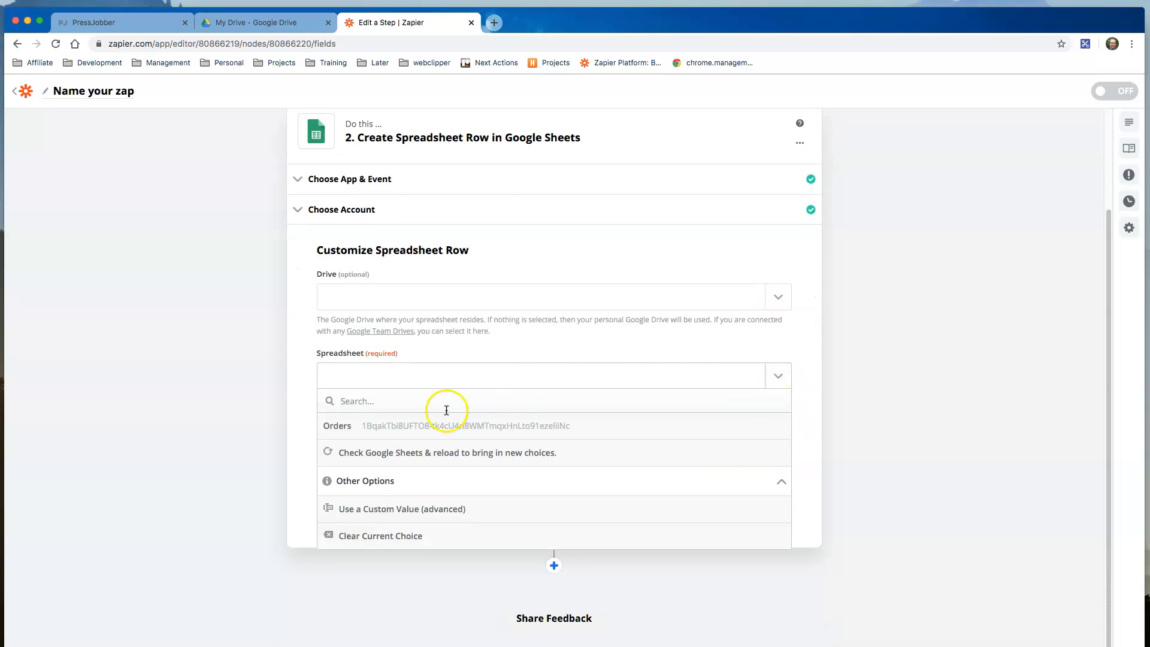
click(381, 428)
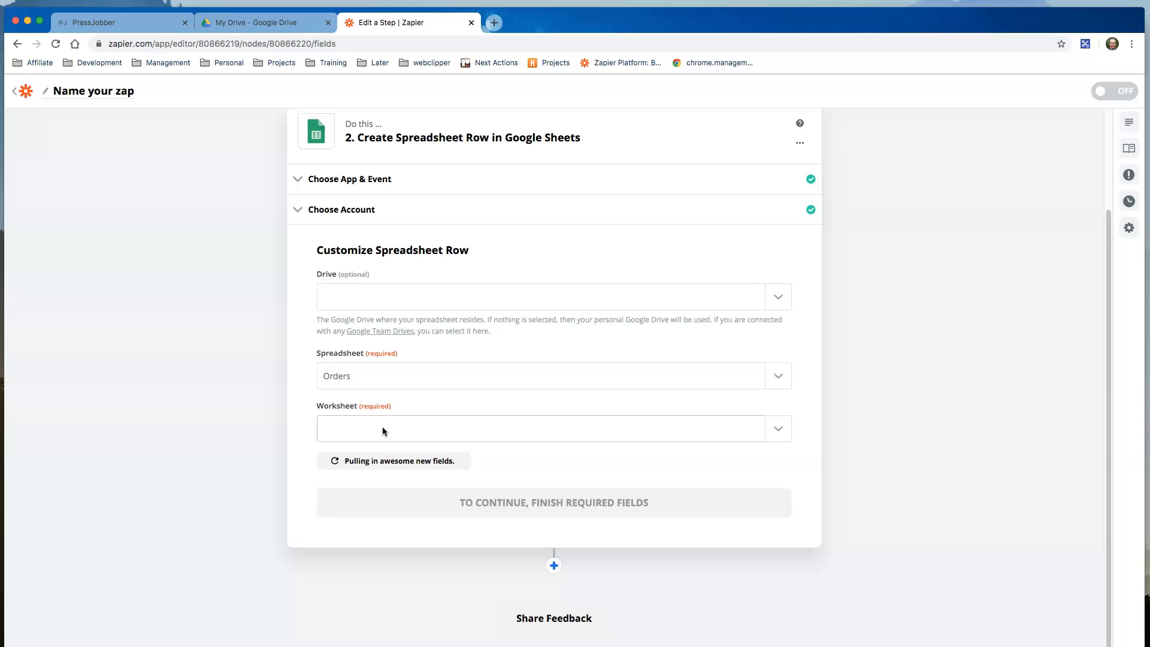
click(776, 429)
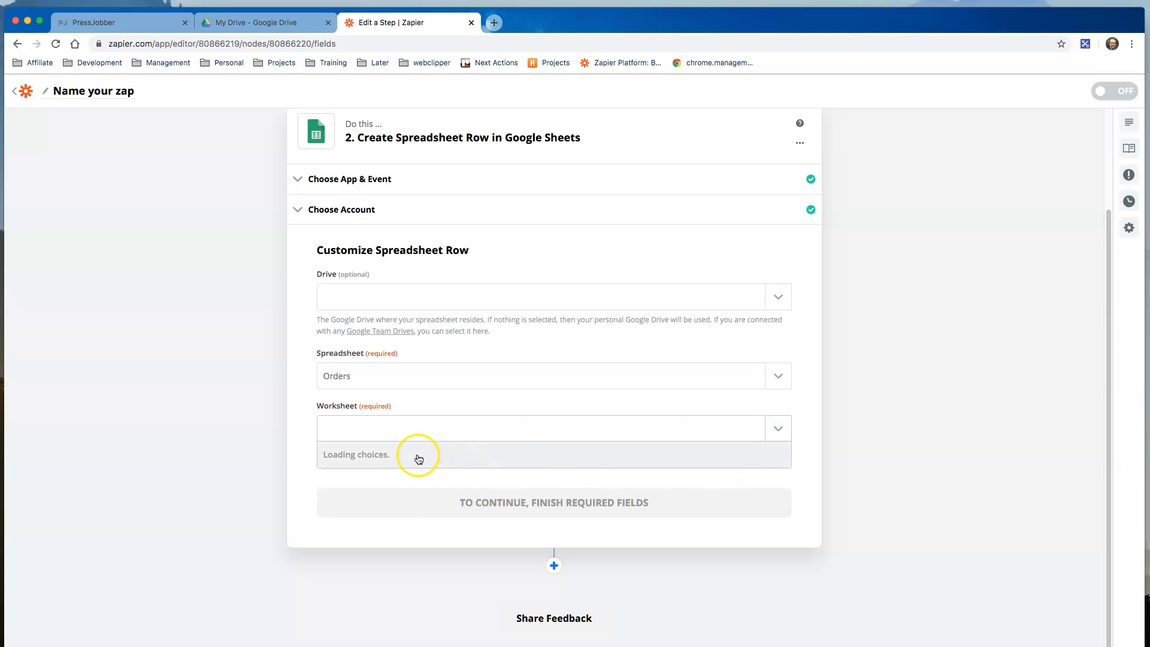
click(360, 477)
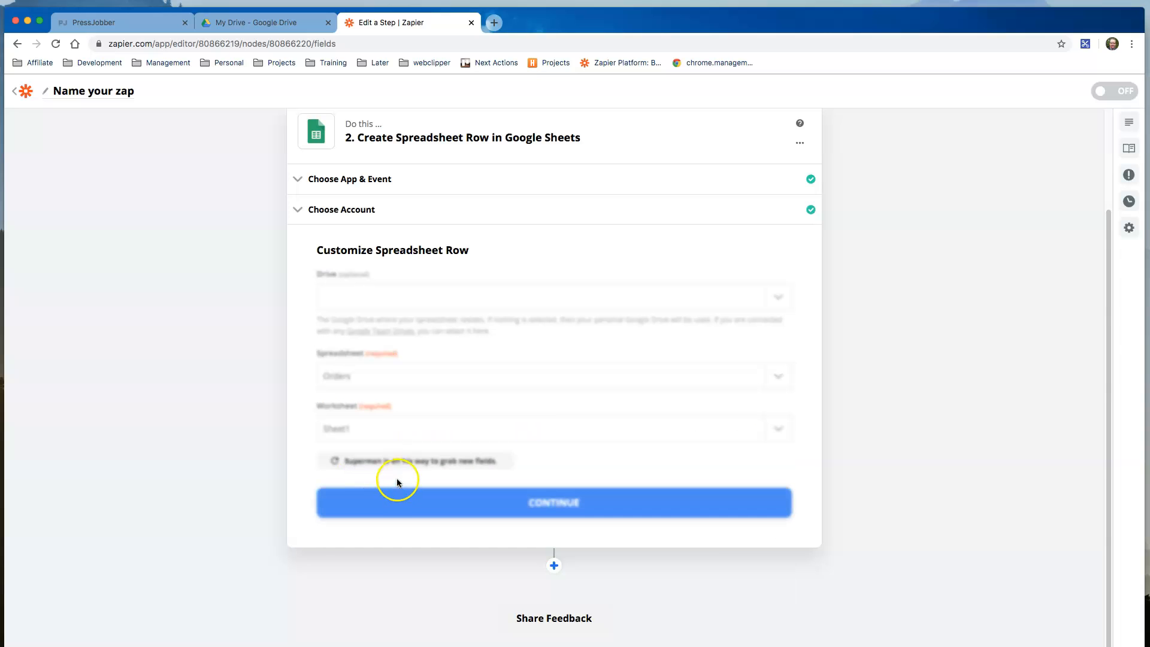
Step: Map the row's Customer and Contact columns to the matching Customer and Contact fields from the Webclipper trigger
scroll(602, 451, down, 3)
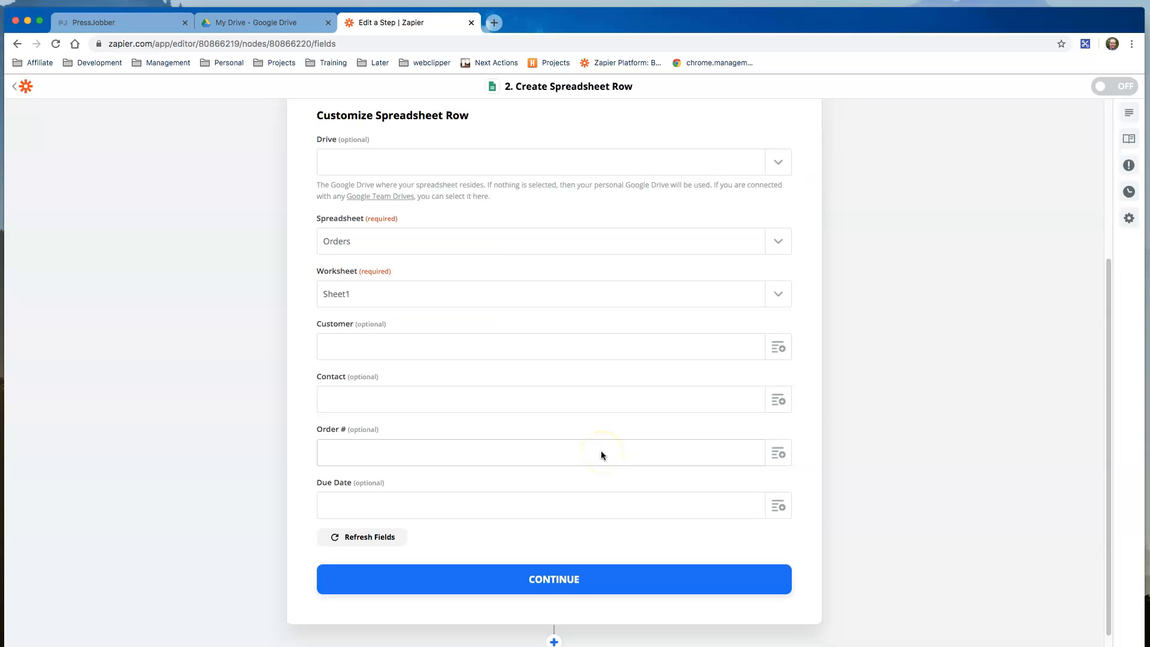
click(360, 349)
click(778, 347)
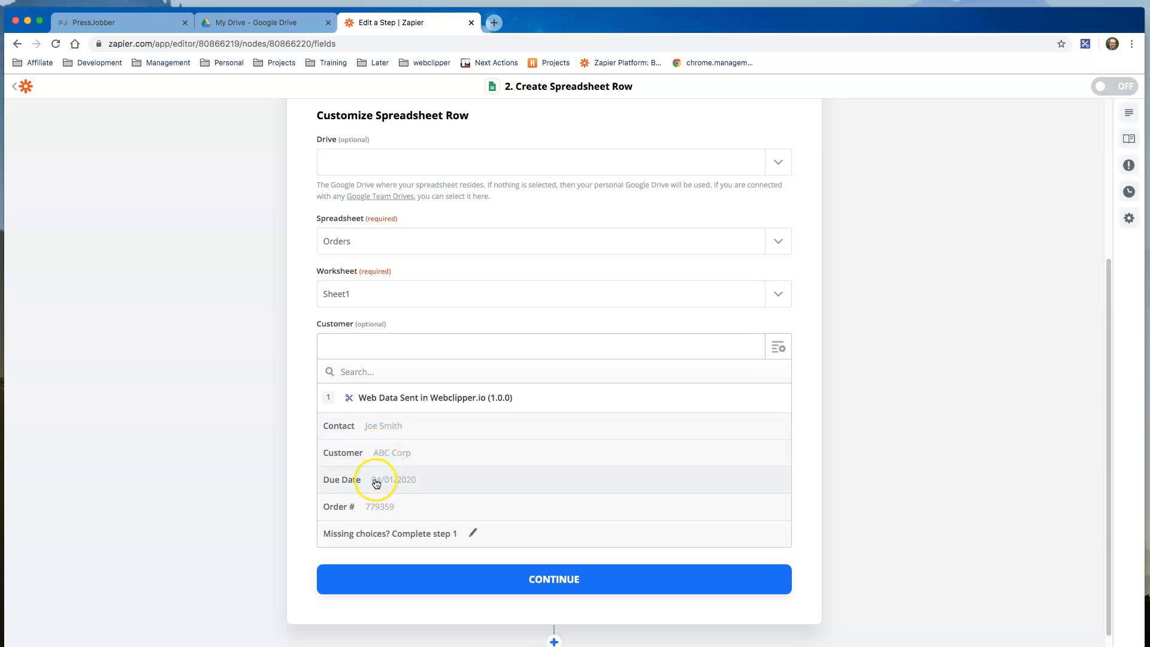
click(370, 457)
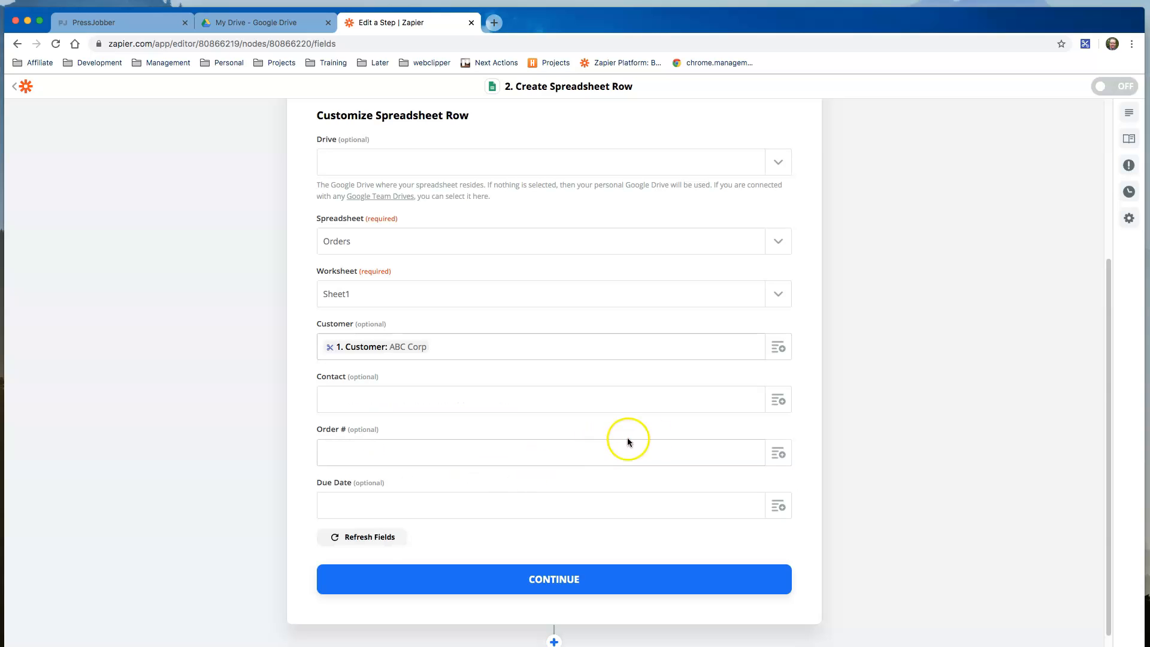
click(780, 402)
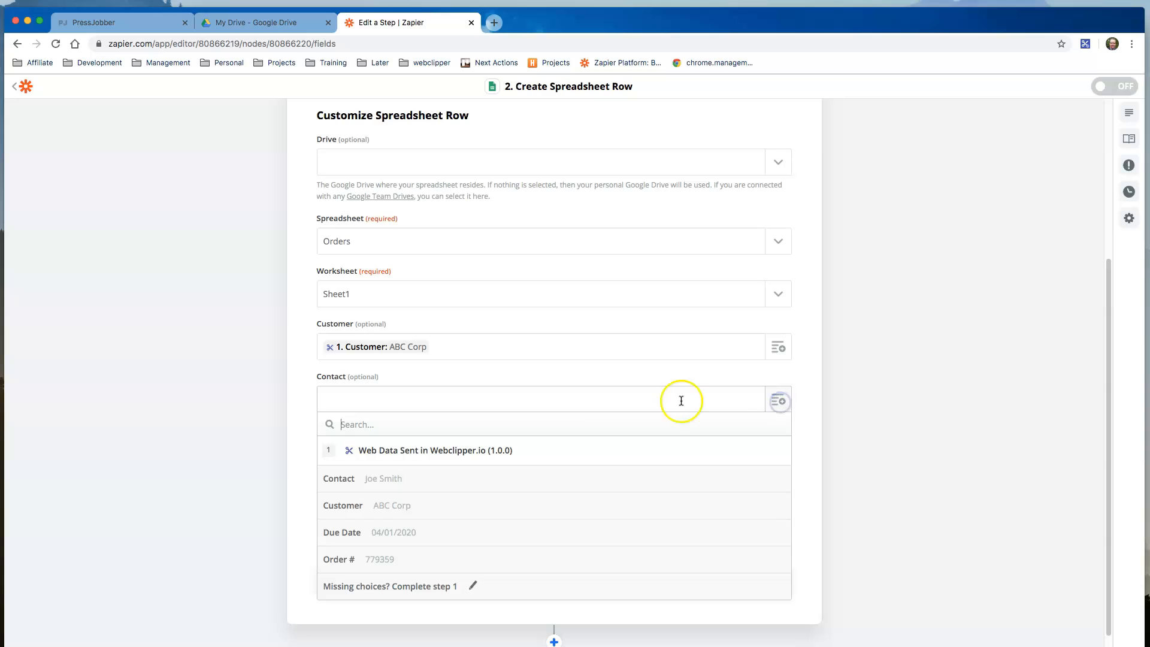
click(375, 486)
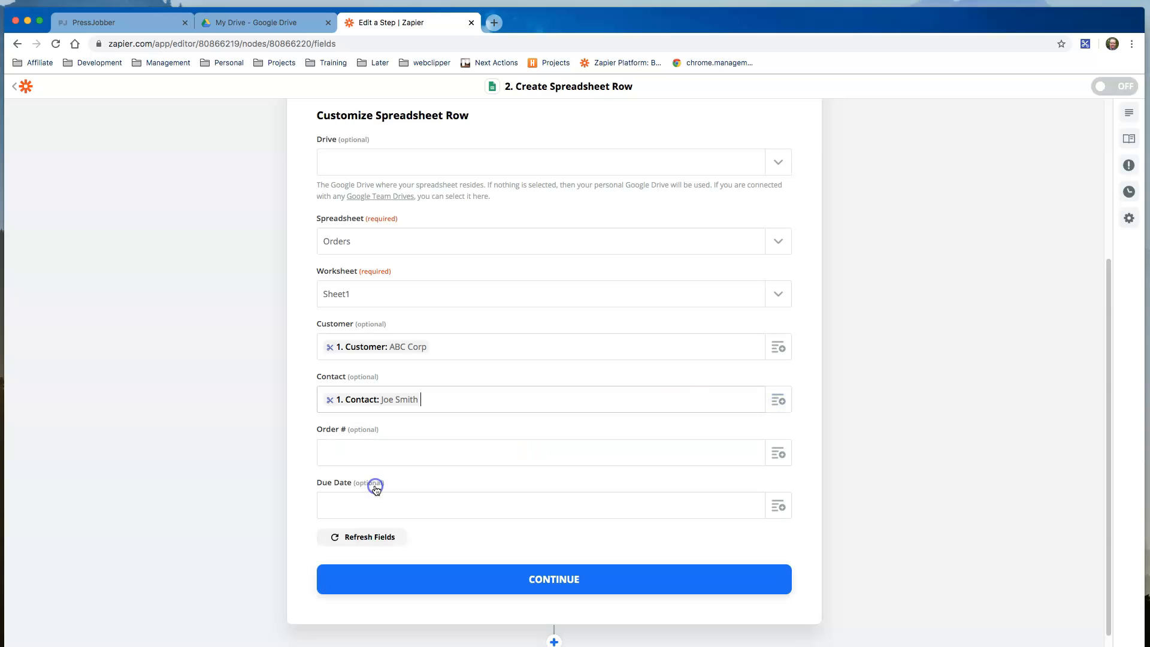
Step: Map the Order # and Due Date columns to the matching trigger fields and accept the customized spreadsheet row
click(779, 453)
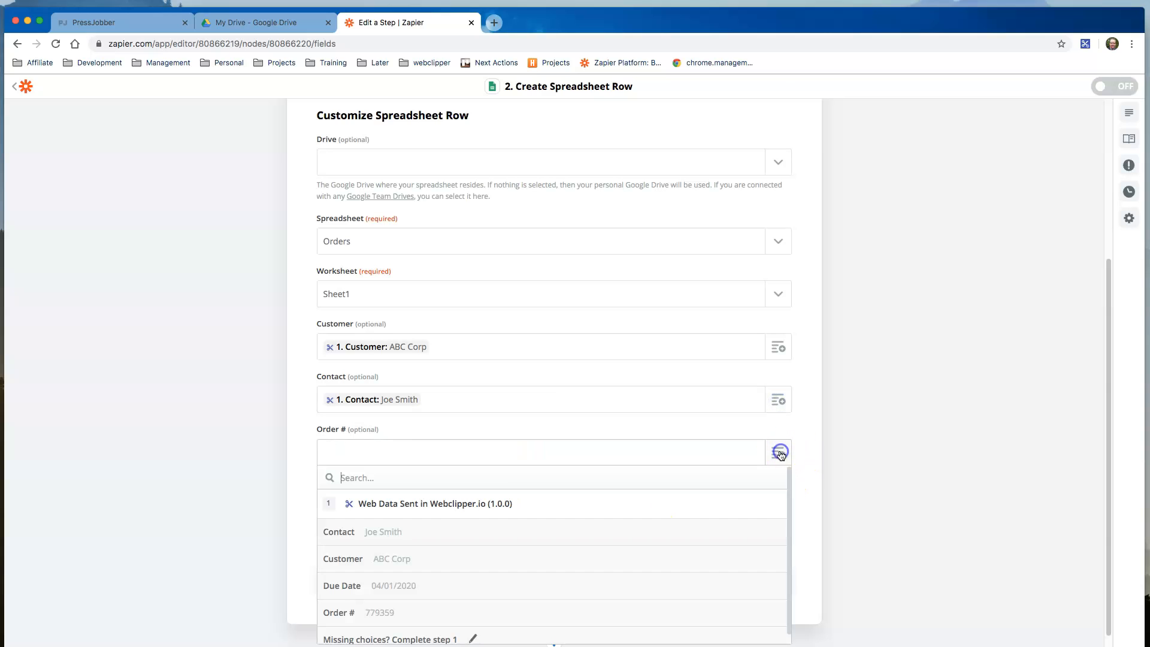
click(336, 612)
click(770, 499)
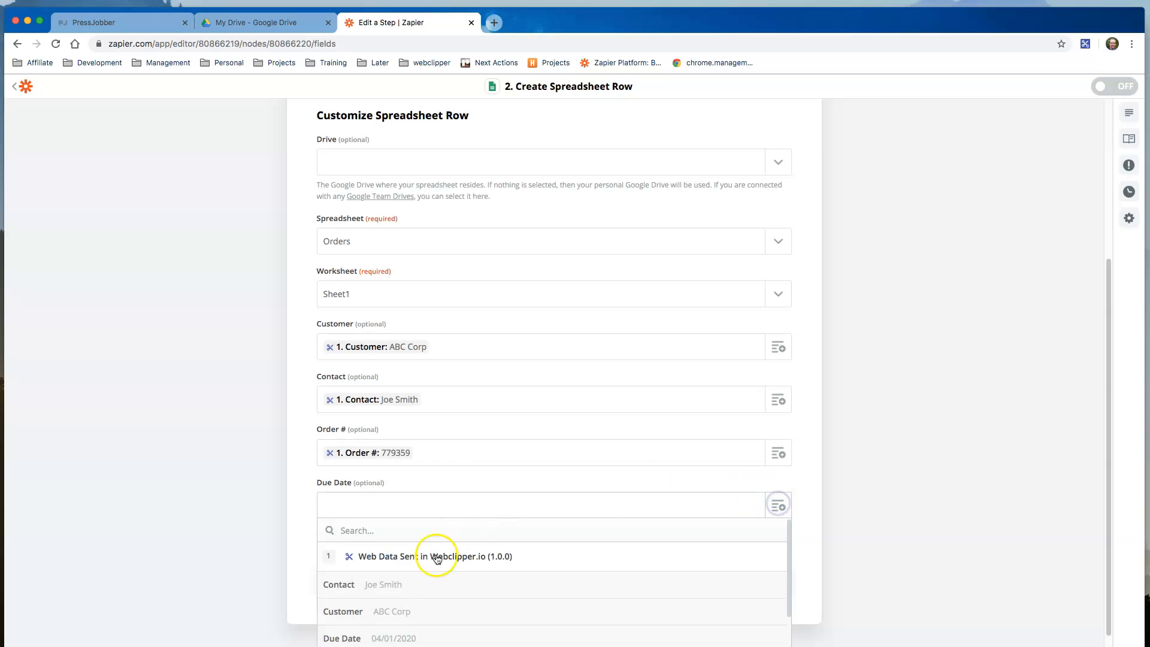
click(364, 639)
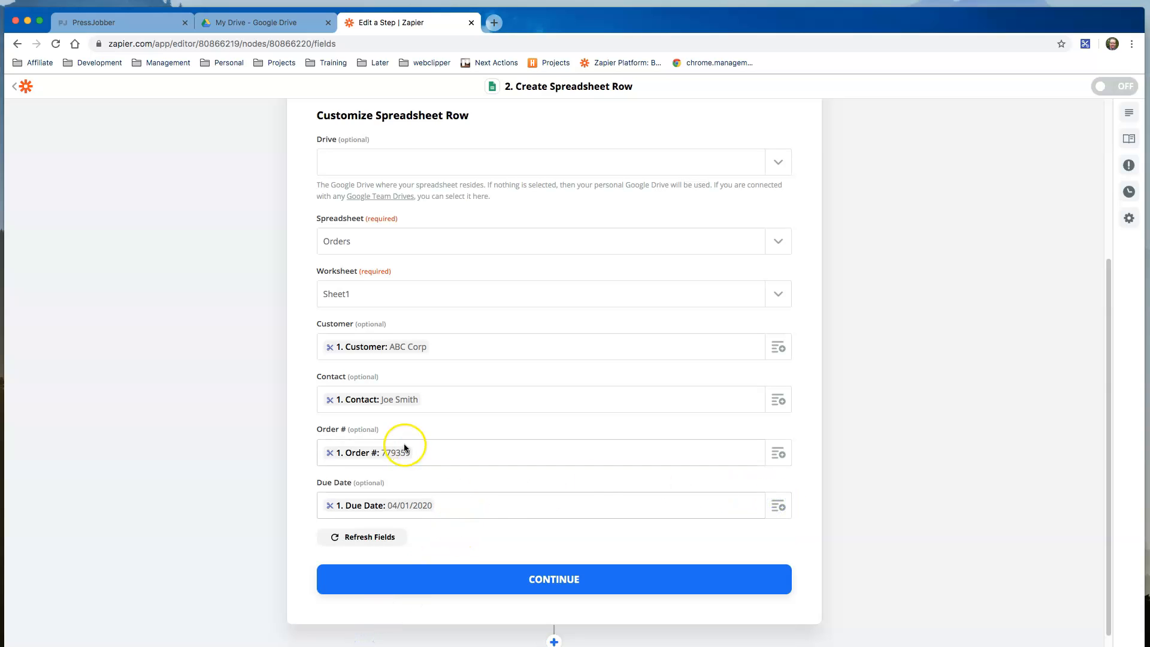
click(545, 578)
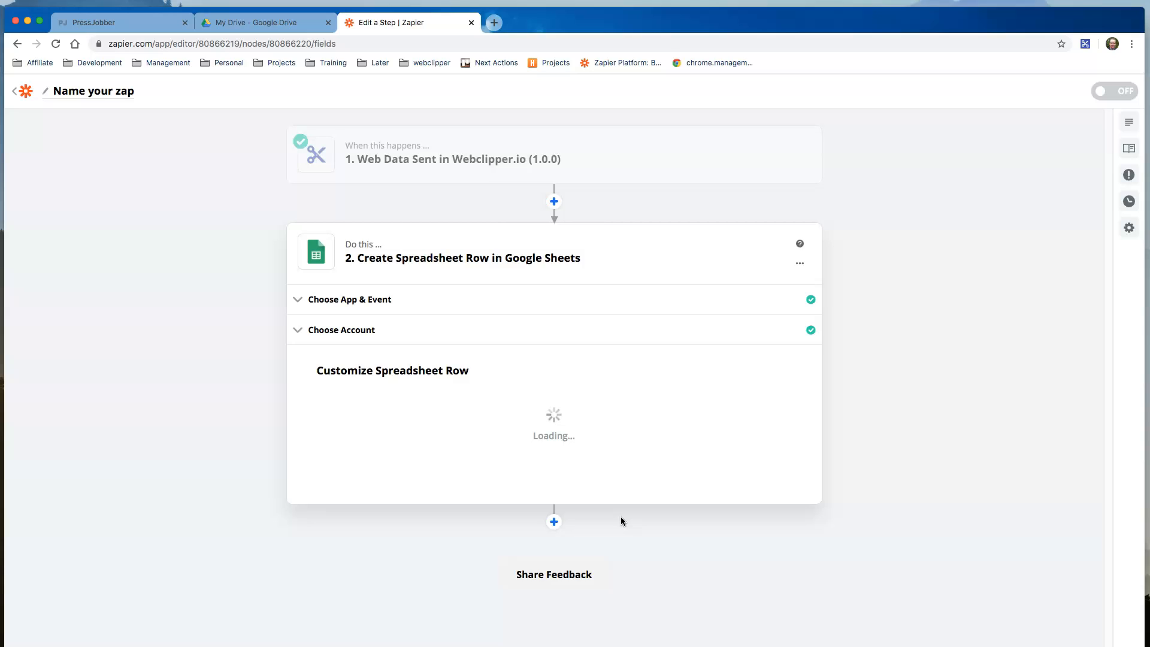
Step: Send the test spreadsheet row to Google Sheets
click(599, 500)
click(698, 380)
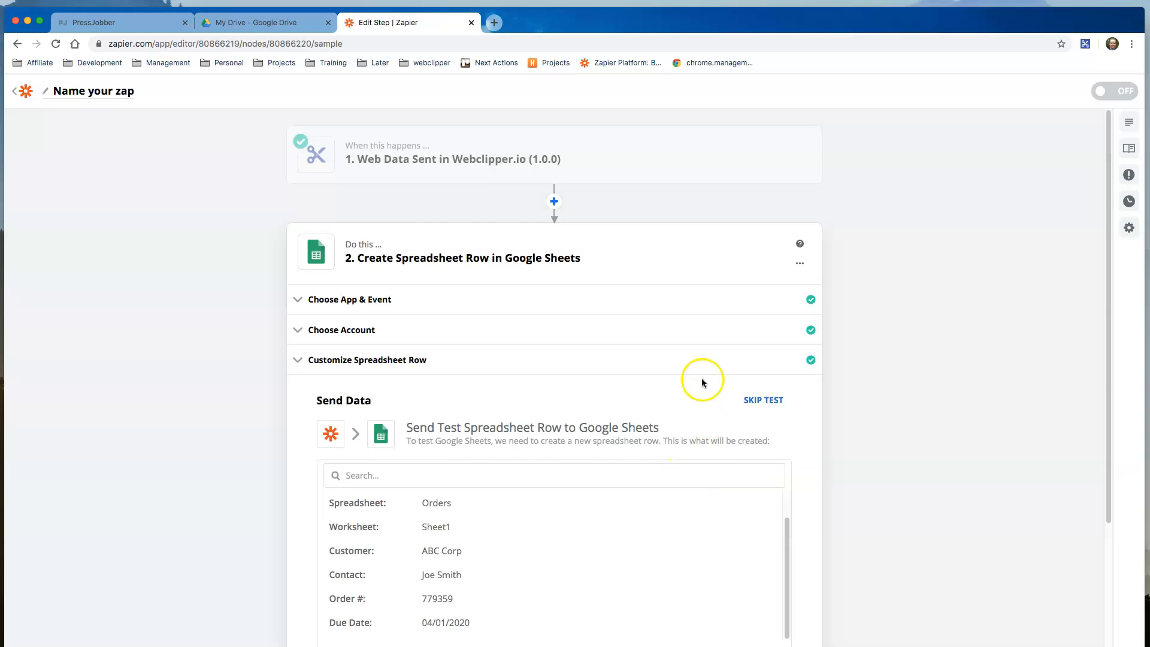
scroll(698, 380, down, 3)
click(648, 569)
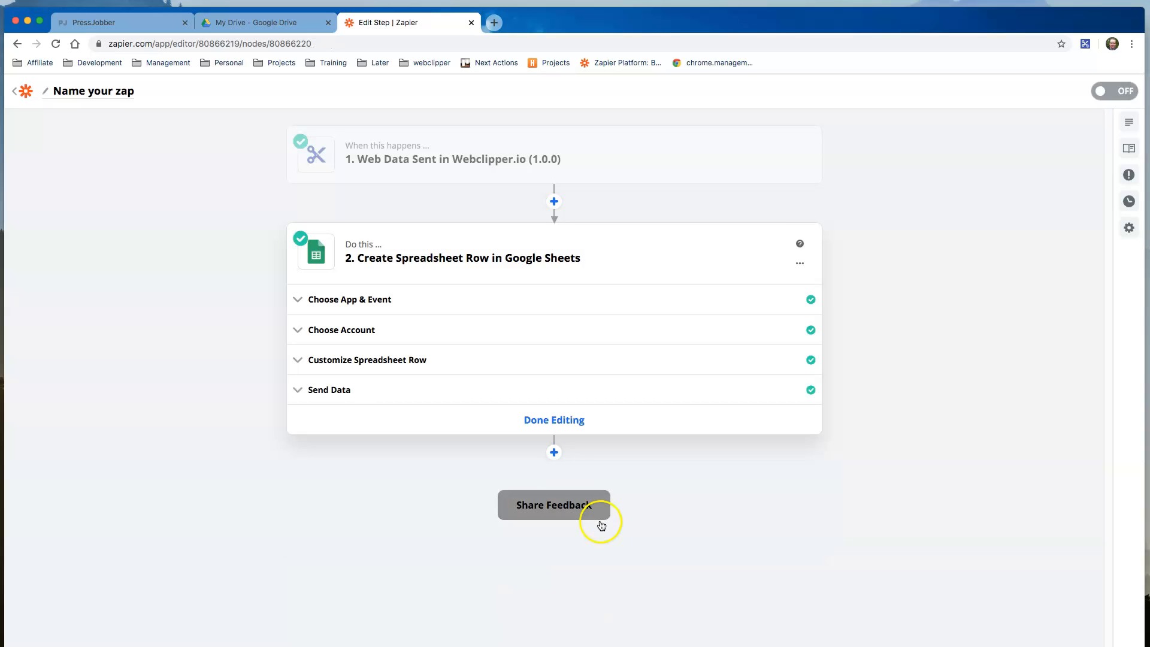
Step: Finish editing the zap, turn it on and go to the list of zaps
click(533, 421)
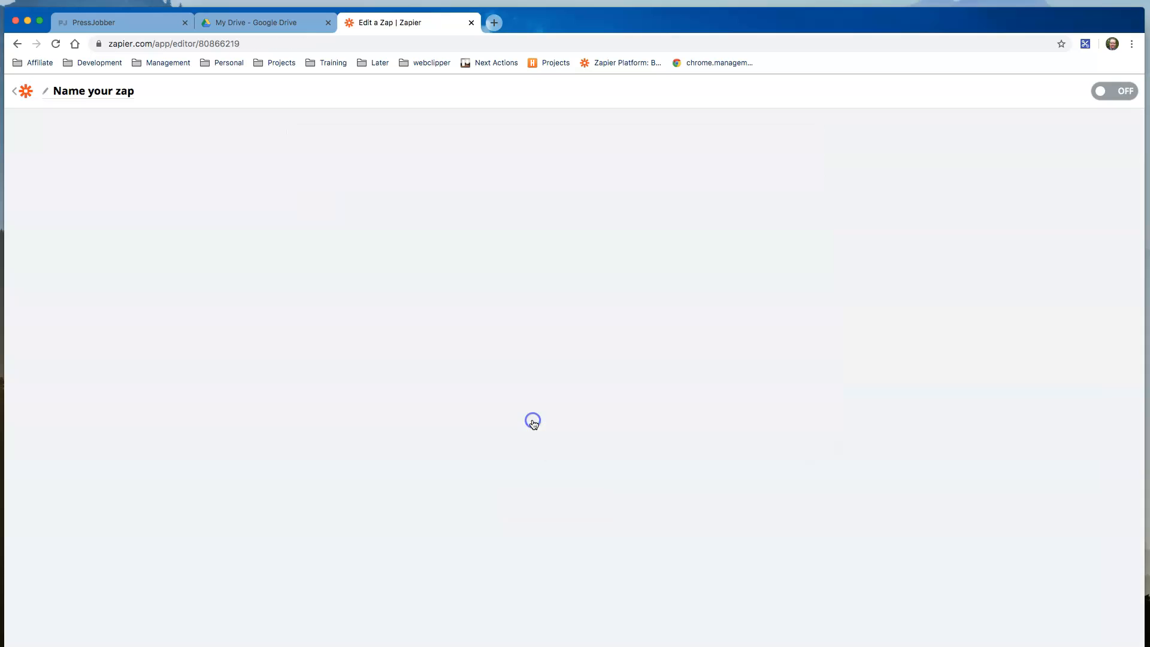
click(556, 284)
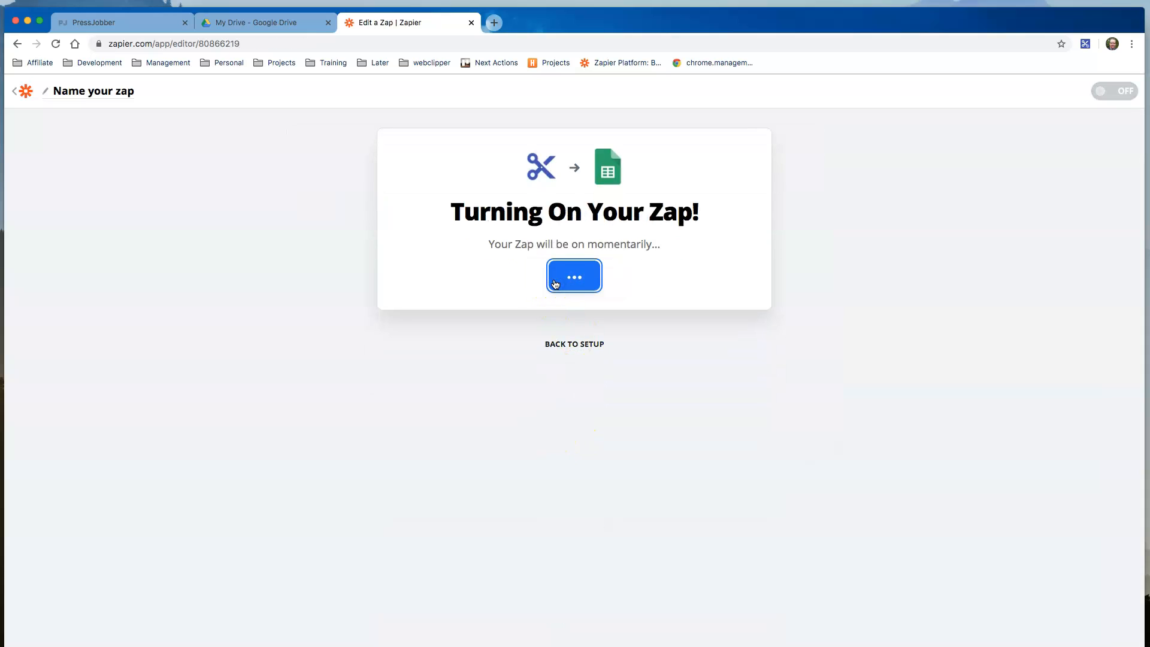
click(557, 274)
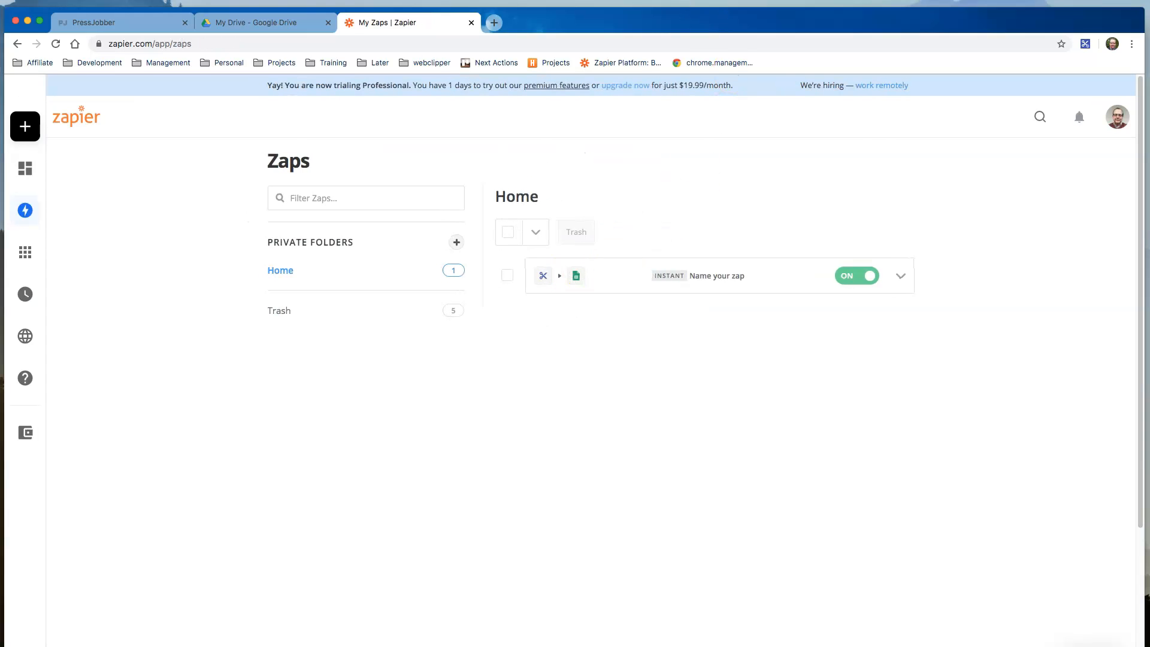
Step: Switch to Google Drive, open the Orders spreadsheet and dismiss the edit history tip to check the test row
click(250, 24)
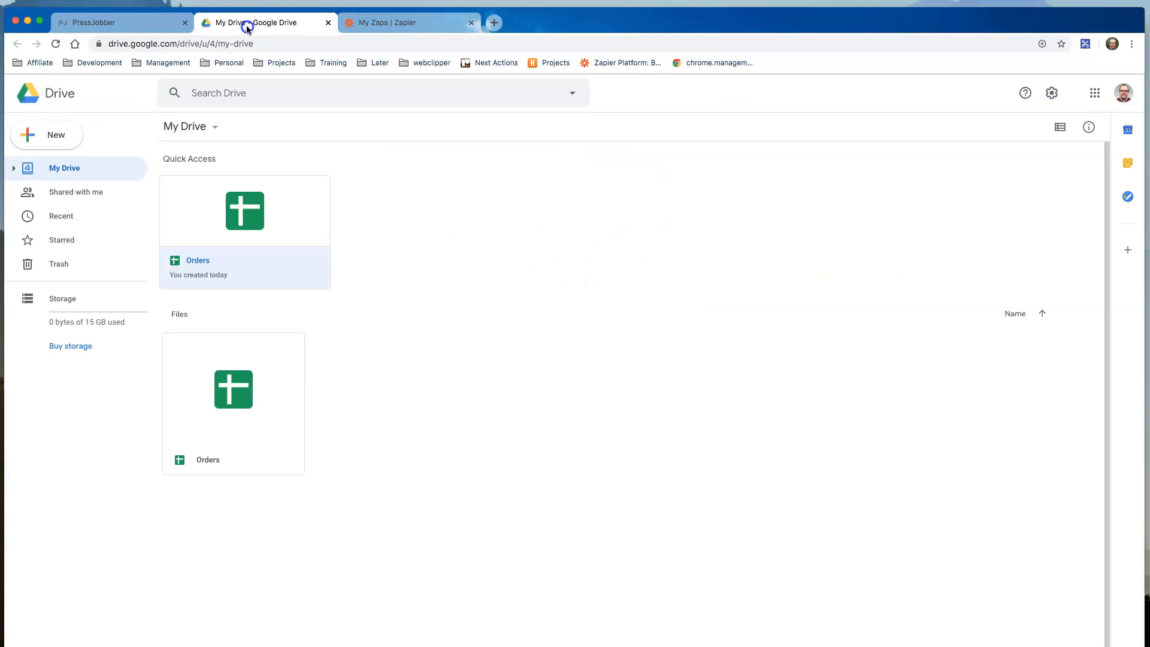
click(228, 225)
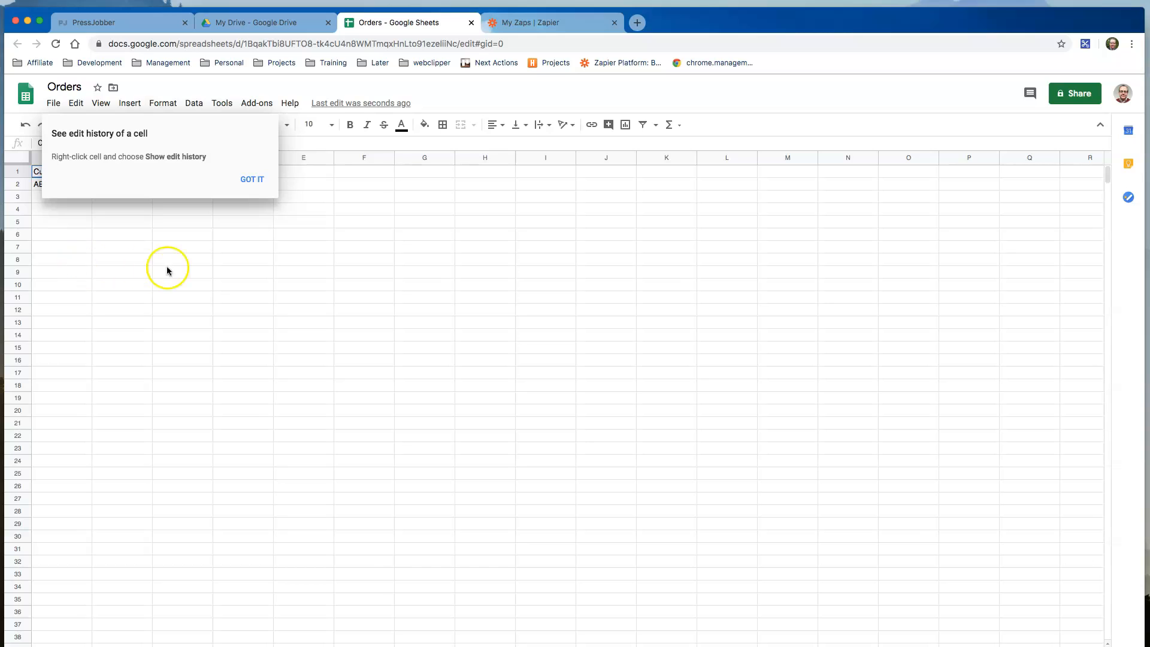
click(251, 180)
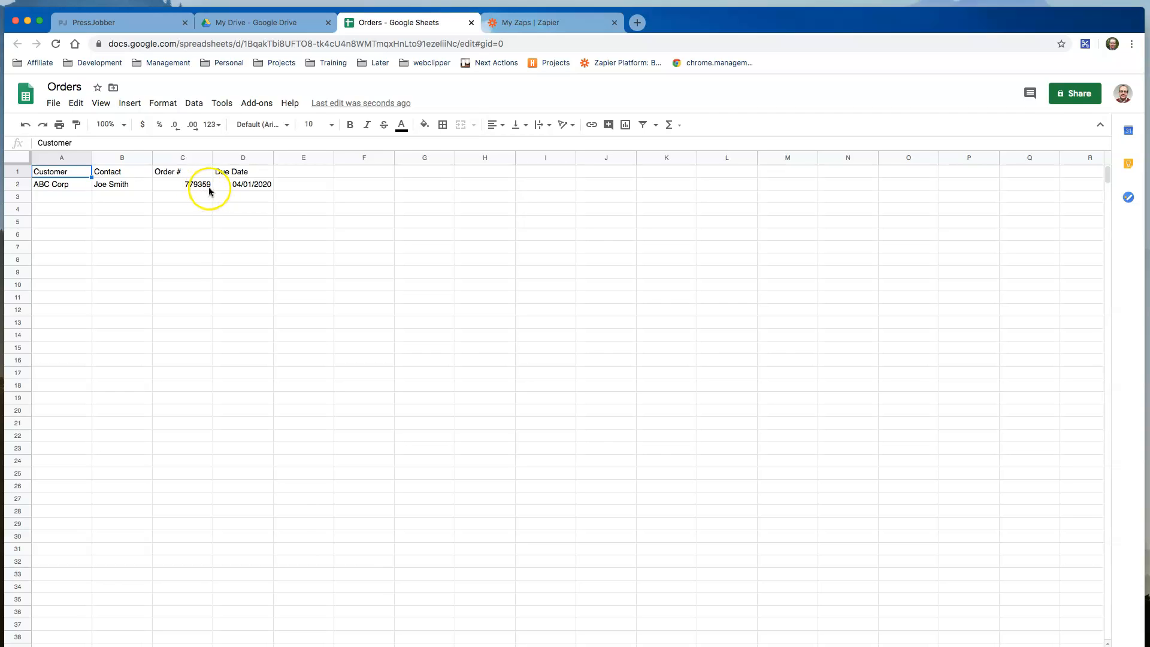
Step: Switch to PressJobber, reload the order page and review the Order Details blueprint's send form in Webclipper, then close it
click(100, 24)
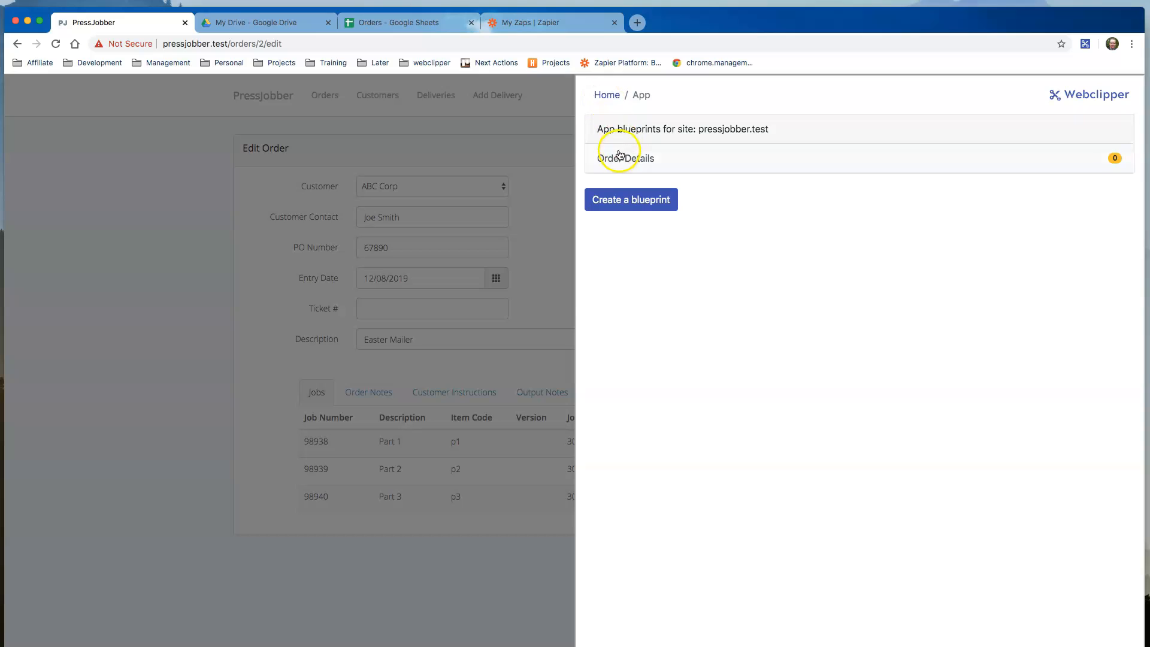
click(55, 43)
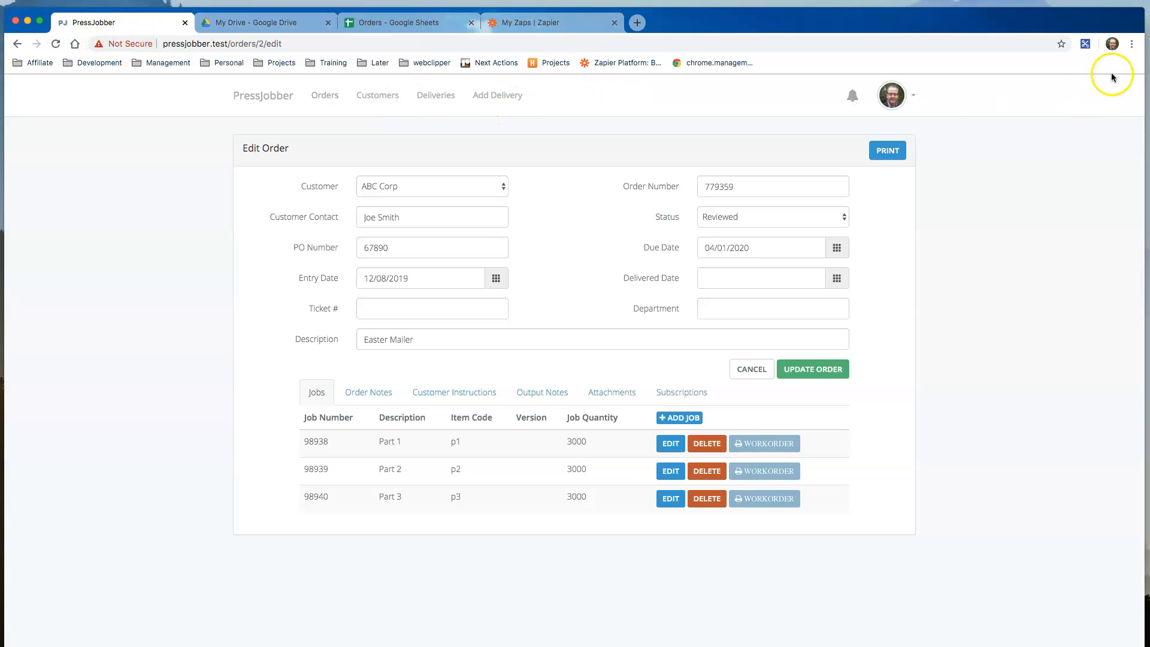
click(1085, 44)
click(646, 187)
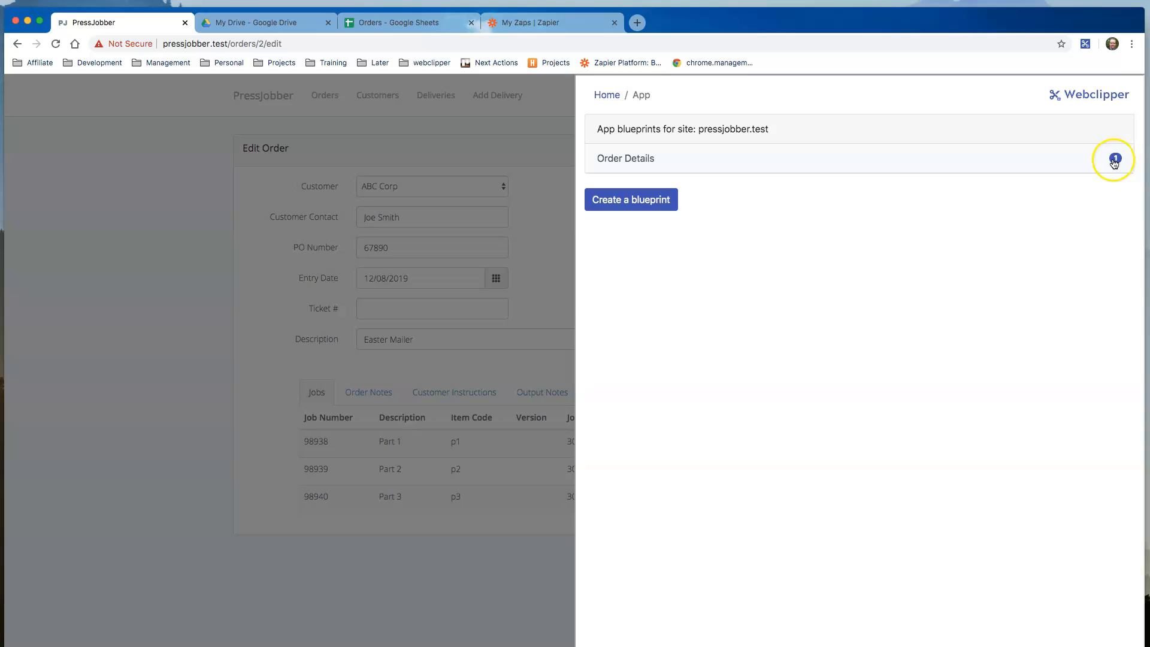
click(605, 157)
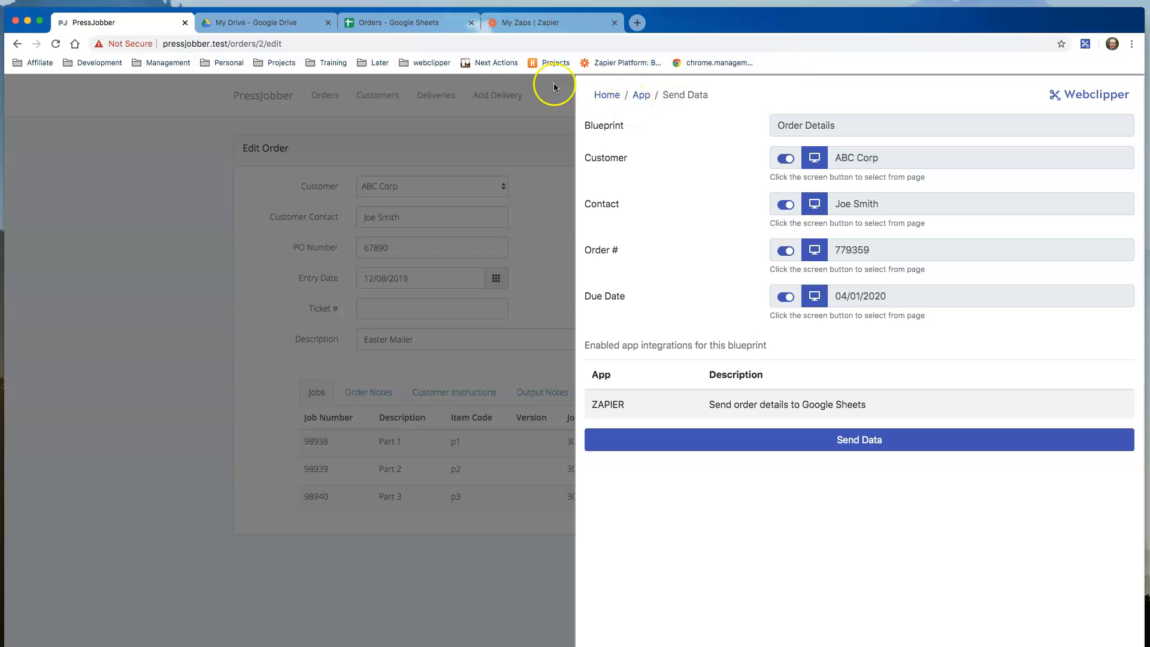
click(1086, 48)
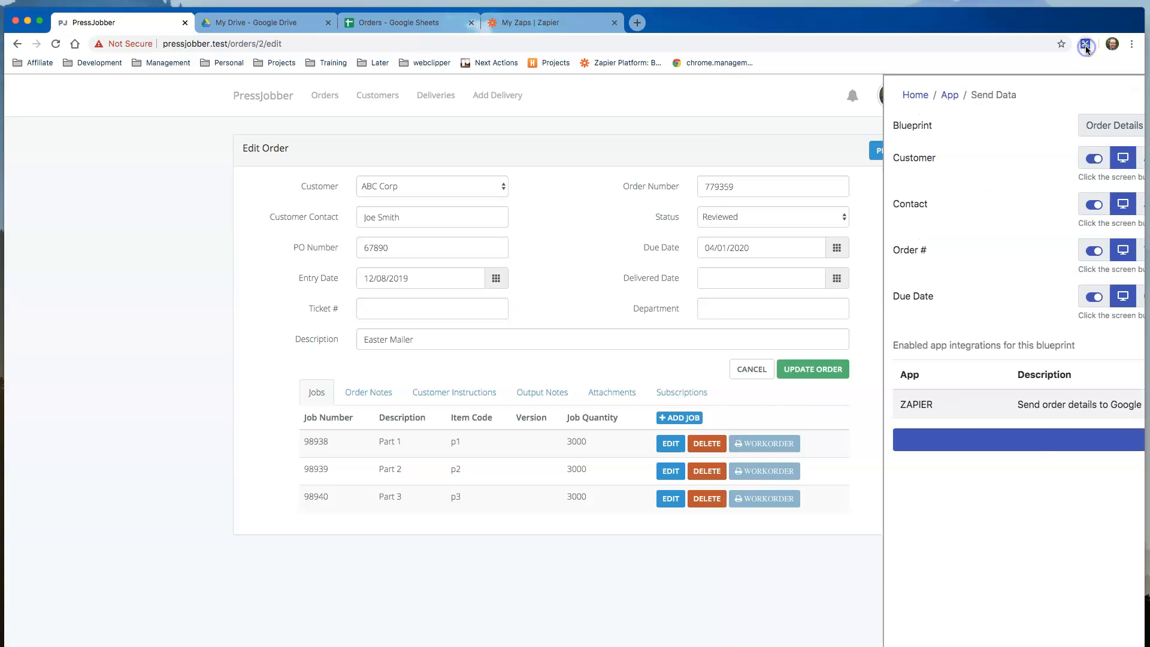
Step: Open the BAK Industrial Corporate Update order from the order list and bring up Webclipper's app blueprints for the site
click(325, 103)
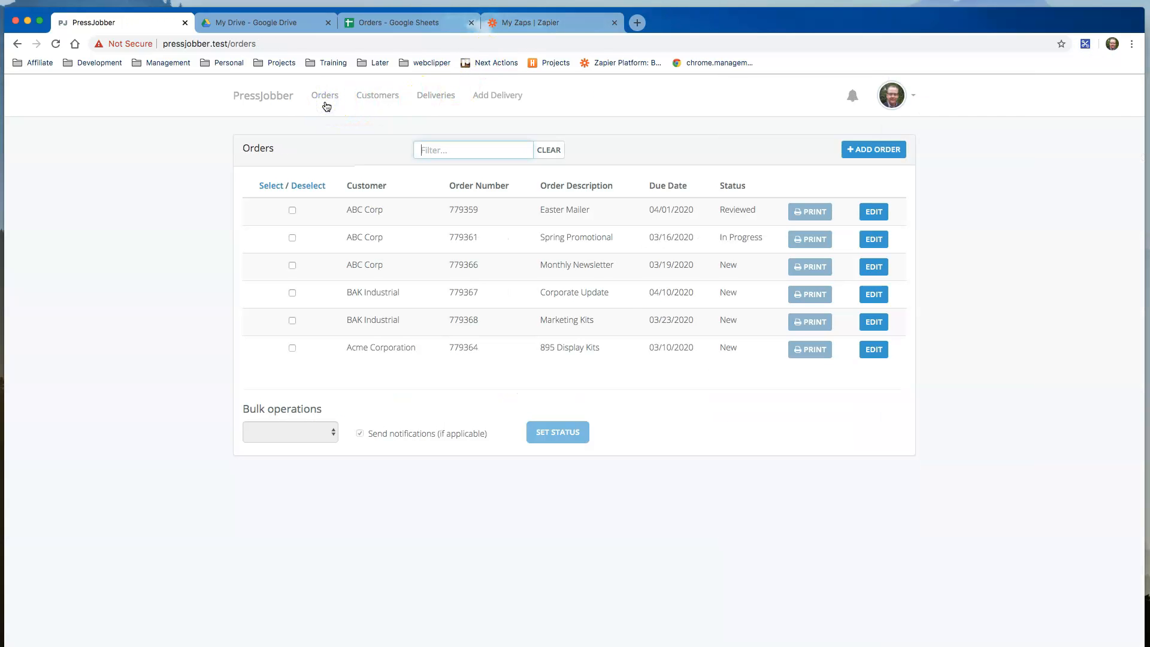
click(870, 297)
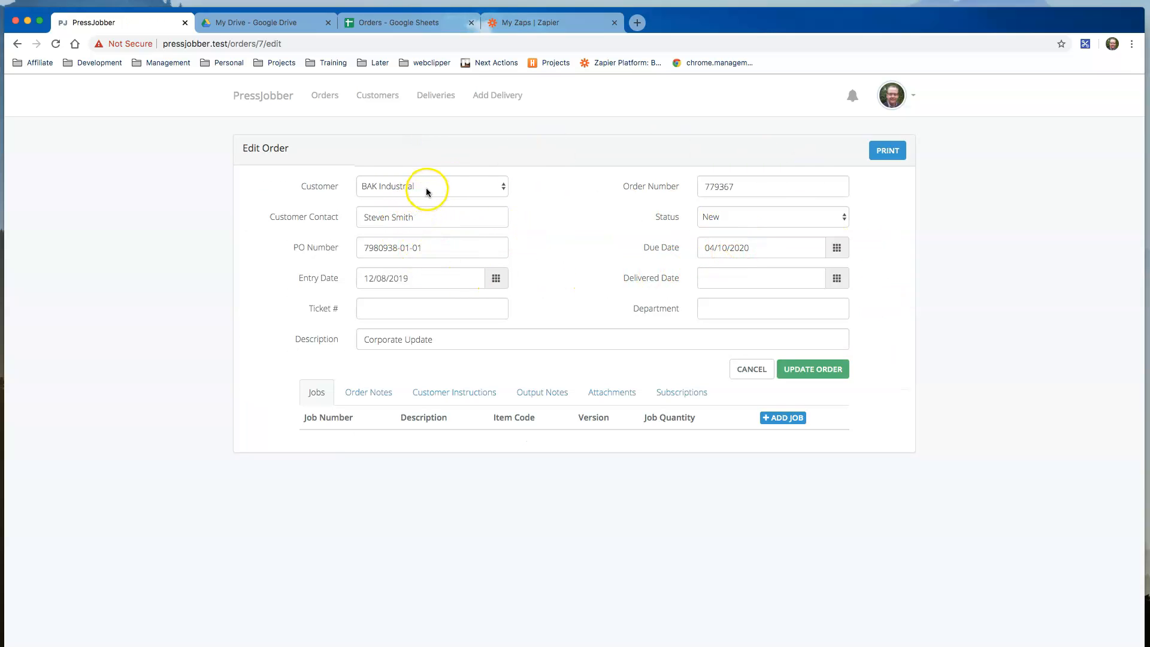
click(1084, 43)
click(684, 187)
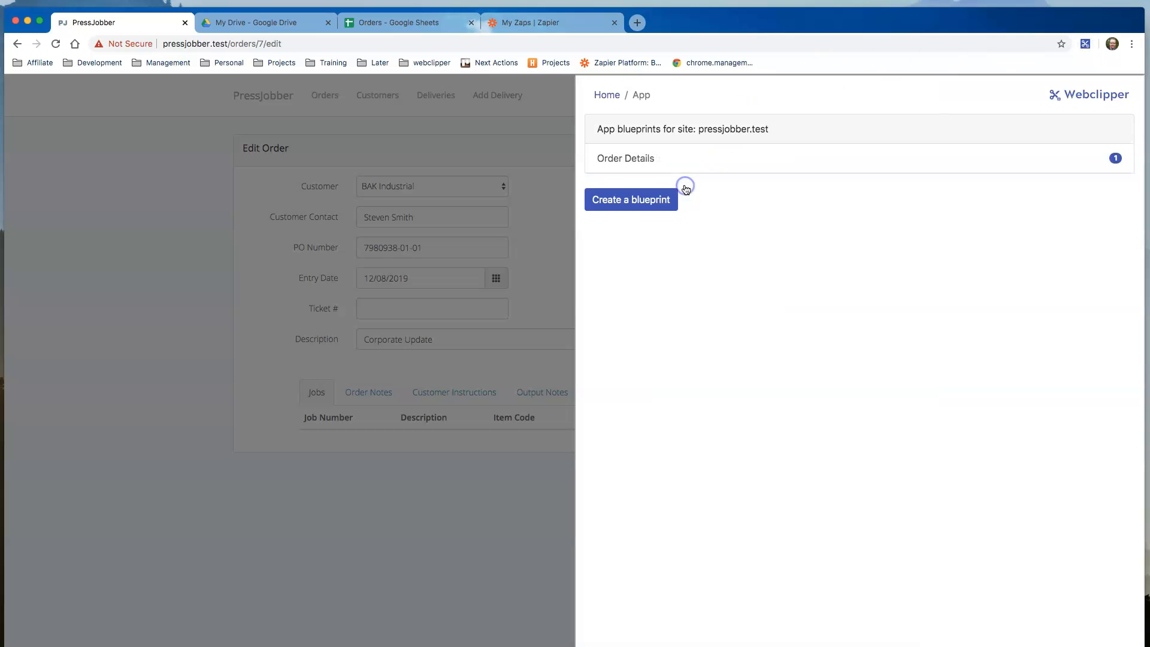
Step: Send the order's data with the Order Details blueprint and check the Orders spreadsheet for the new row
click(654, 163)
click(879, 201)
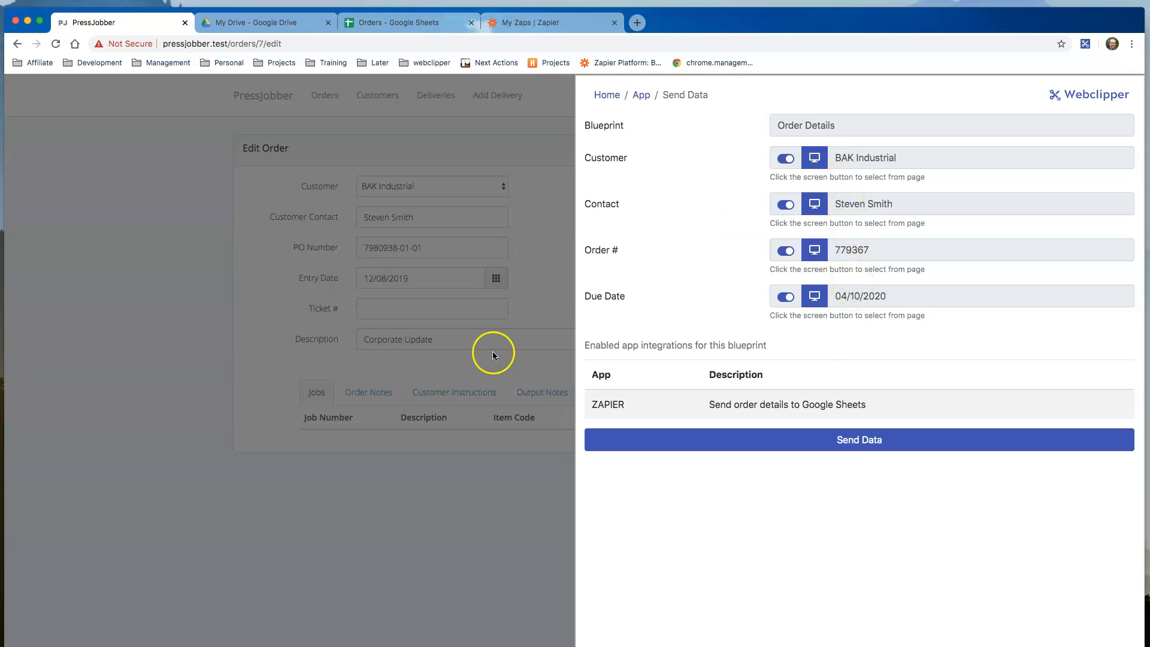
click(856, 442)
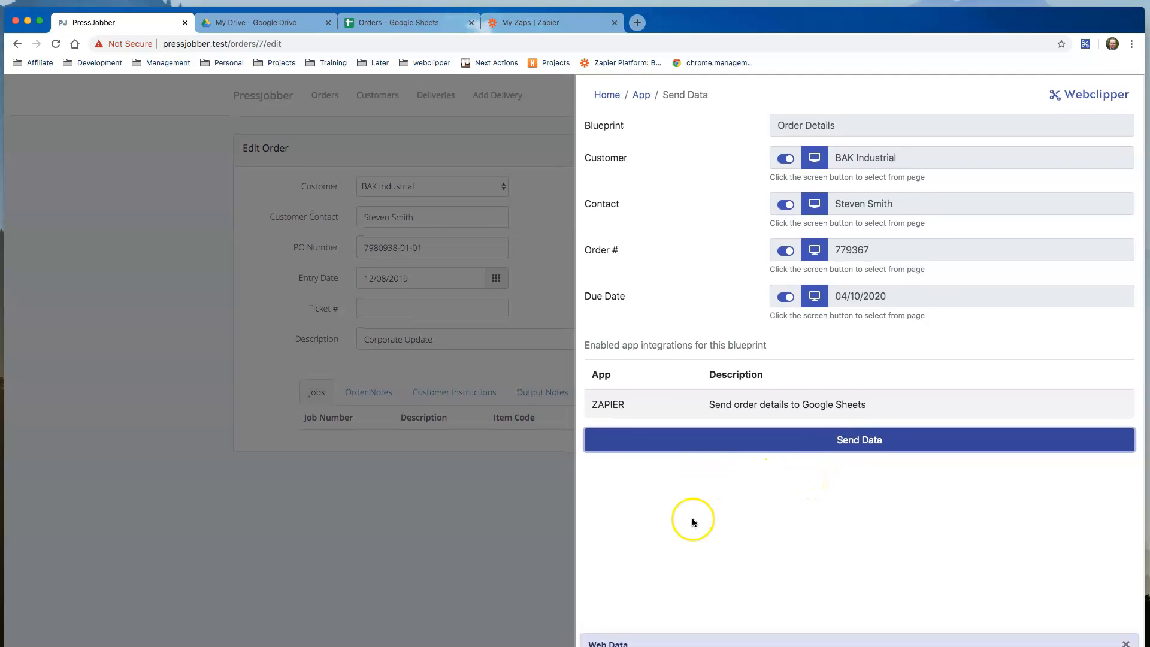
click(365, 25)
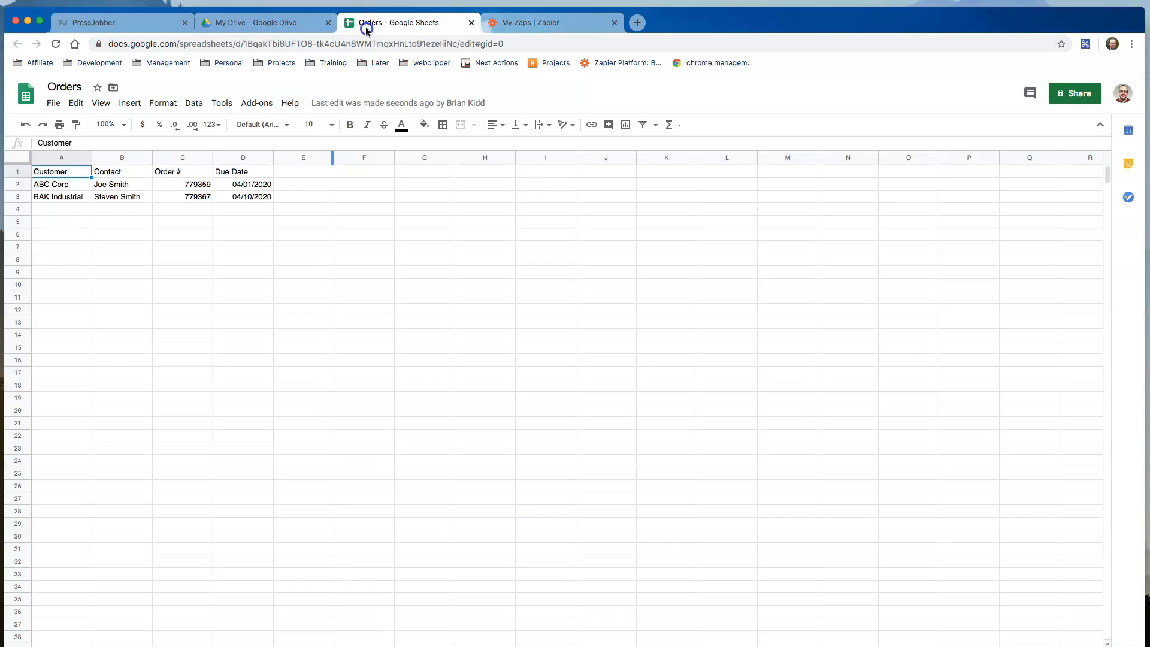
Step: Inspect the BAK Industrial row in the Orders spreadsheet, leaving its Customer cell selected
click(17, 198)
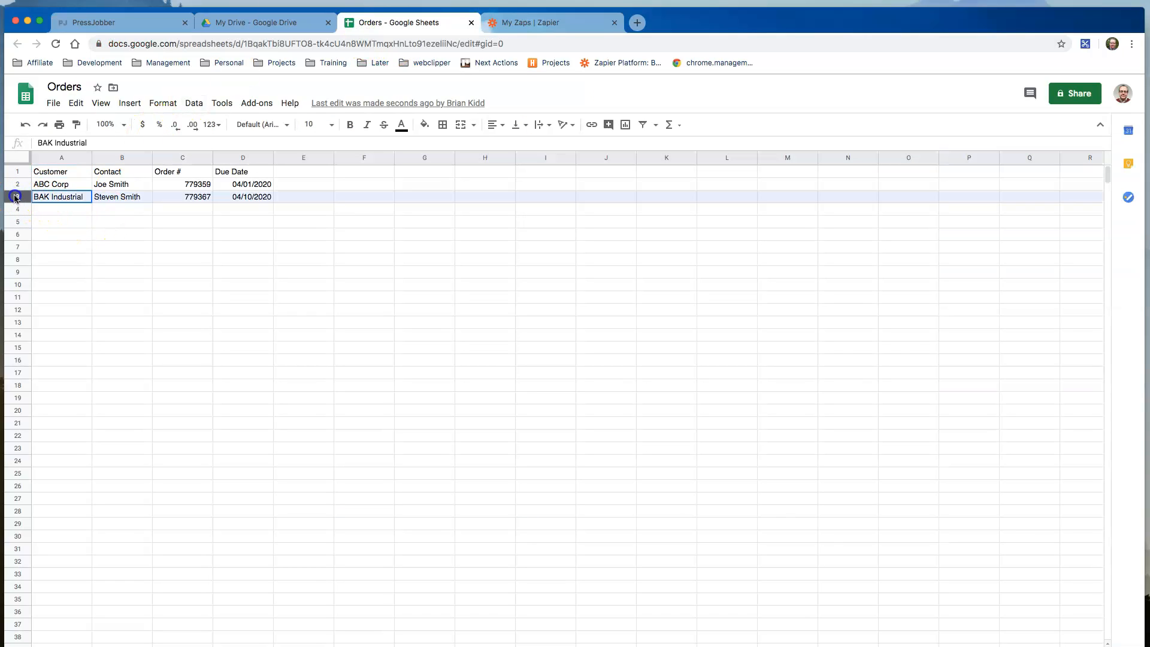
click(48, 197)
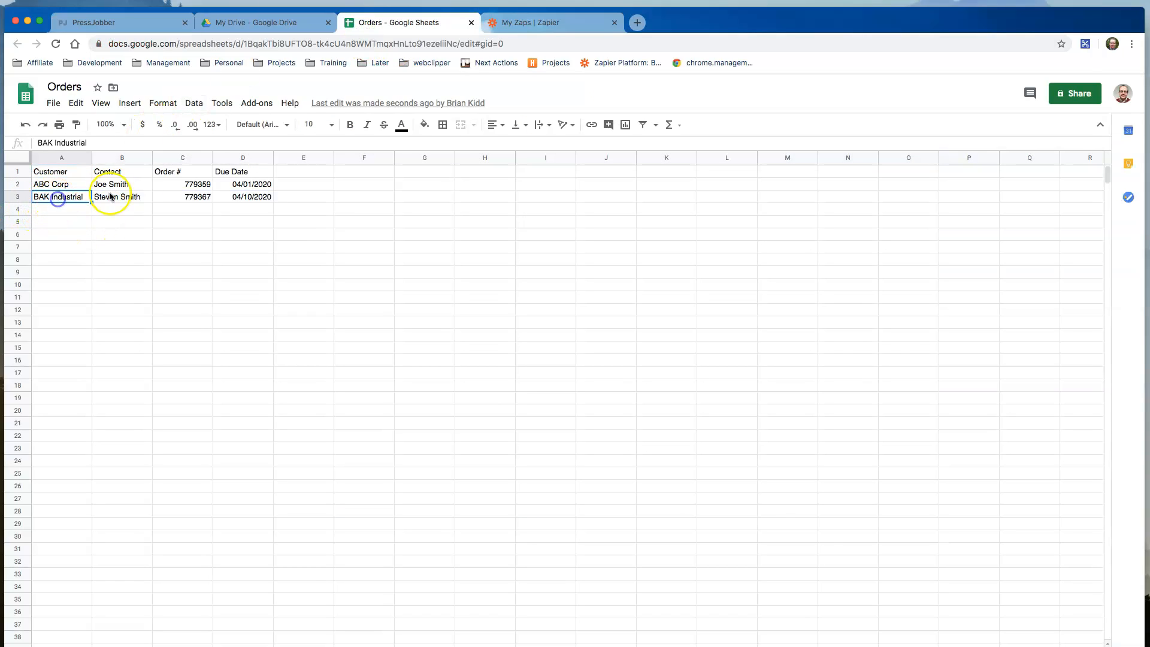
Step: Switch back to PressJobber, close Webclipper and open the Acme Corporation 895 Display Kits order from the order list
click(105, 25)
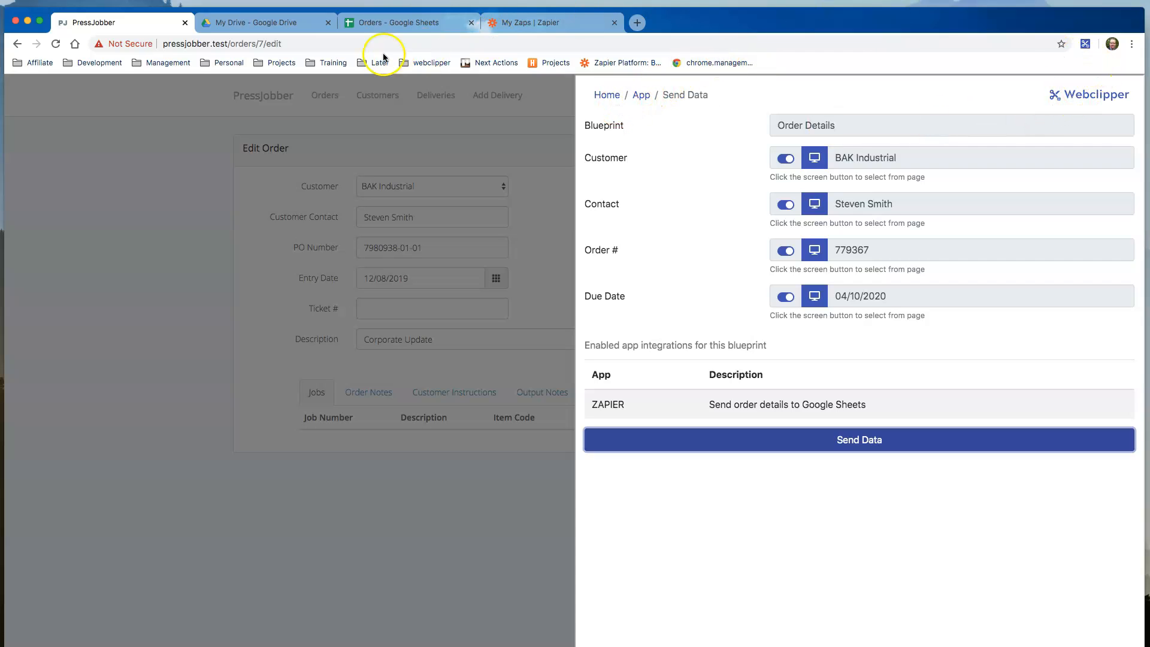
click(1086, 48)
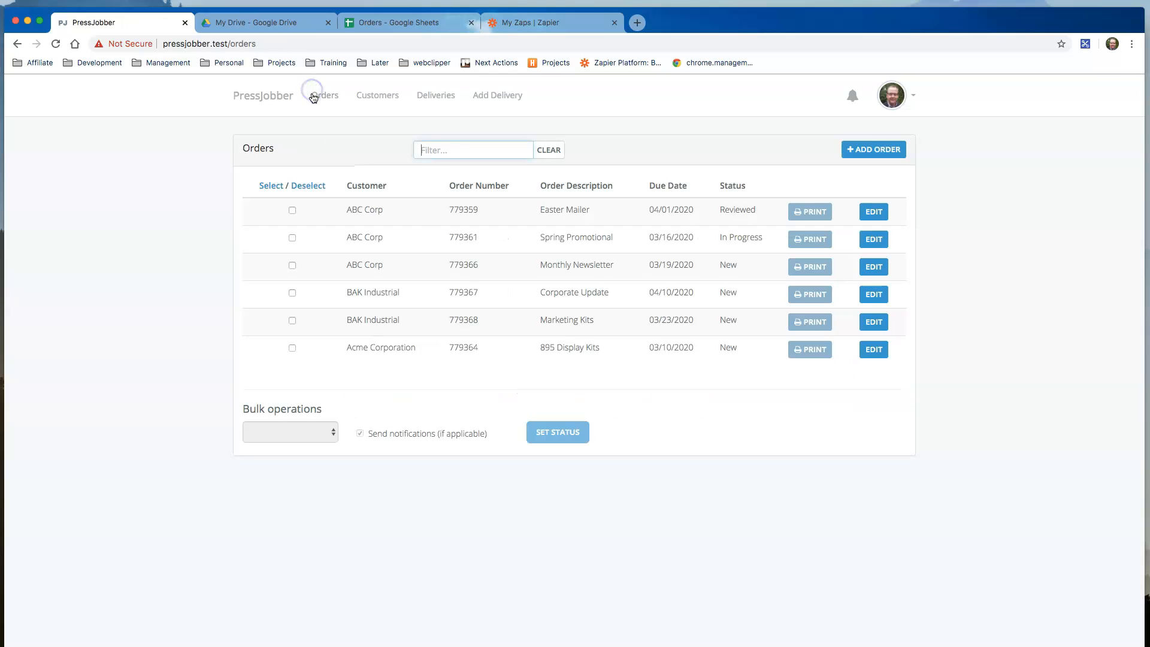
click(878, 352)
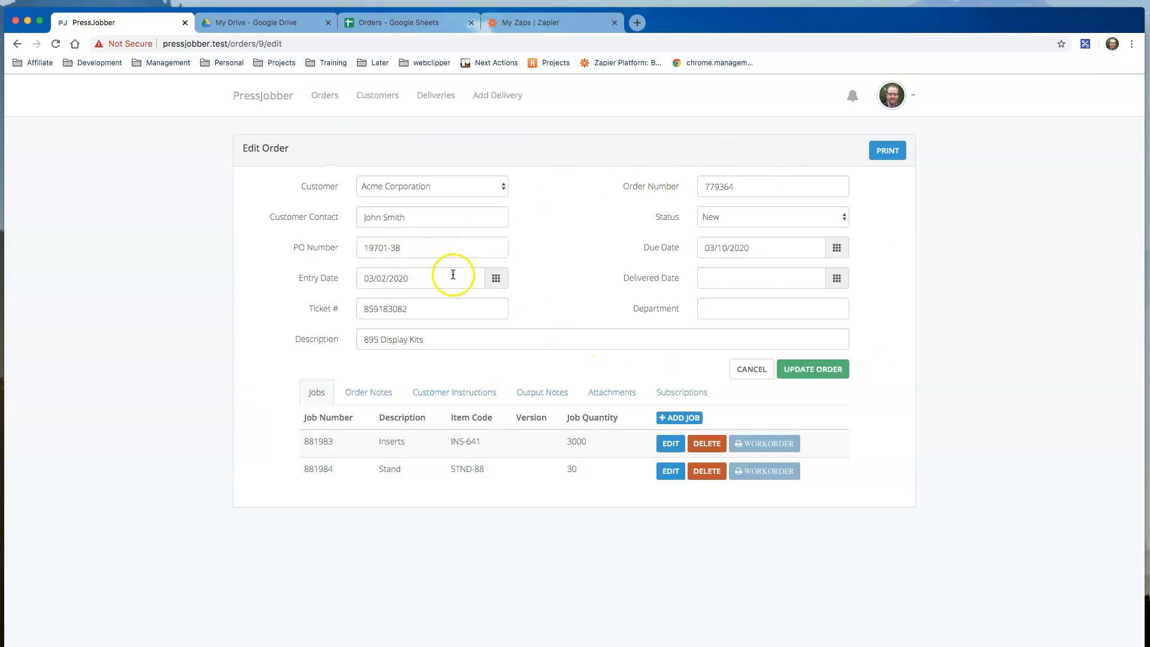
Step: Send the Acme Corporation order's data with Webclipper's Order Details app blueprint and check row 4 of the Orders spreadsheet
click(1090, 46)
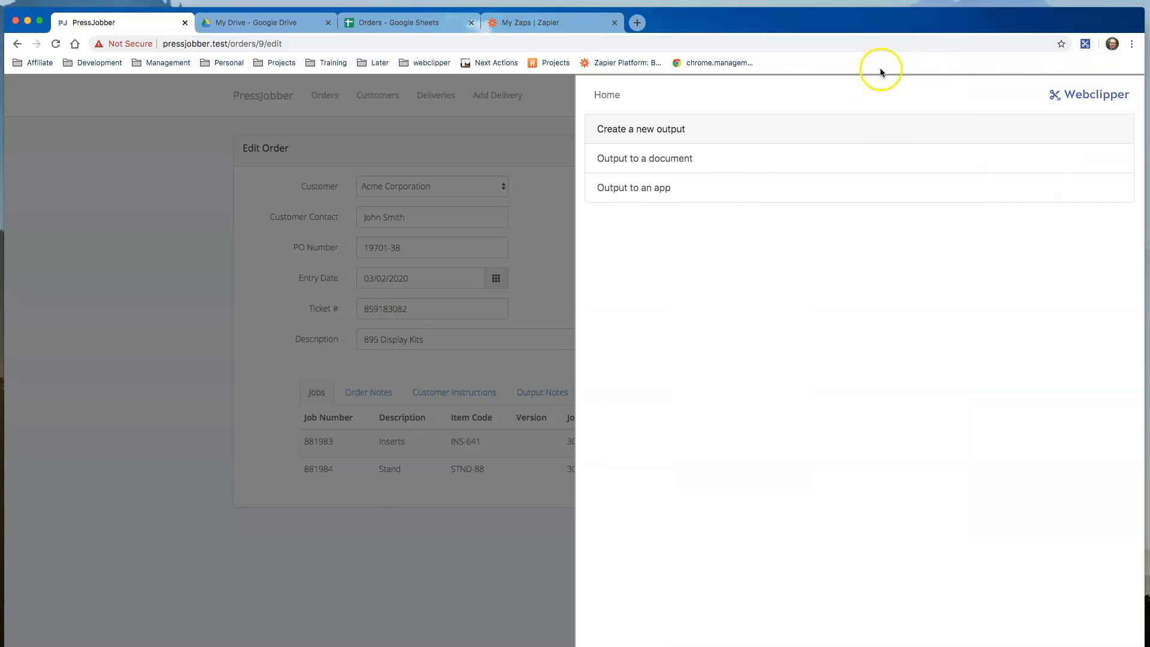
click(726, 193)
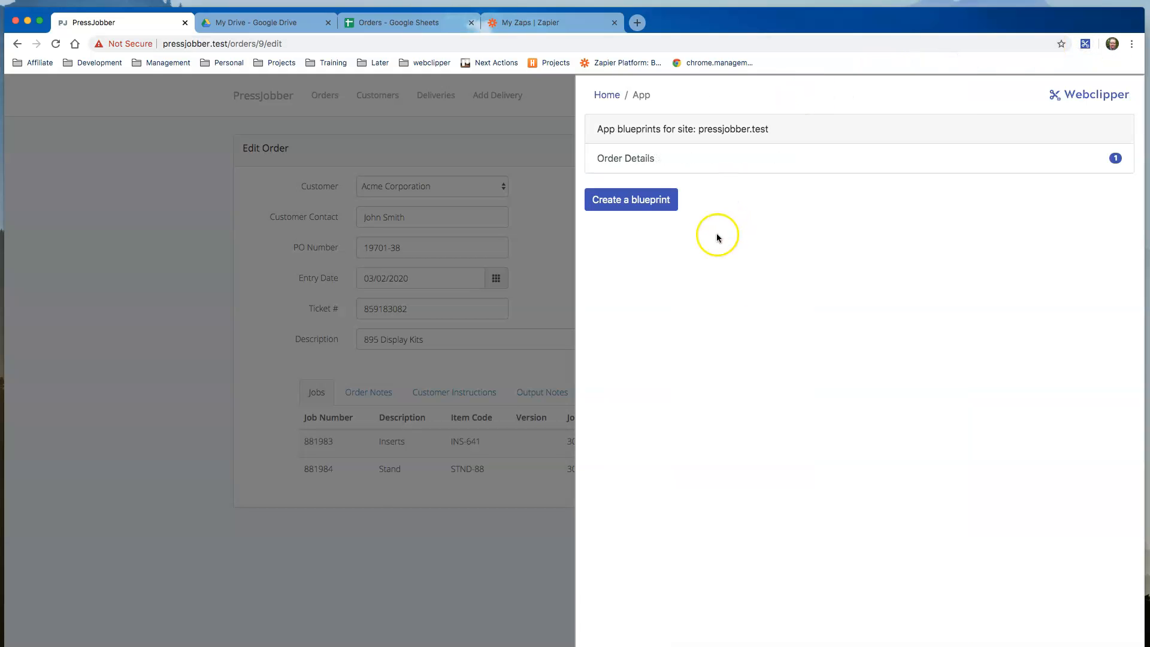
click(658, 159)
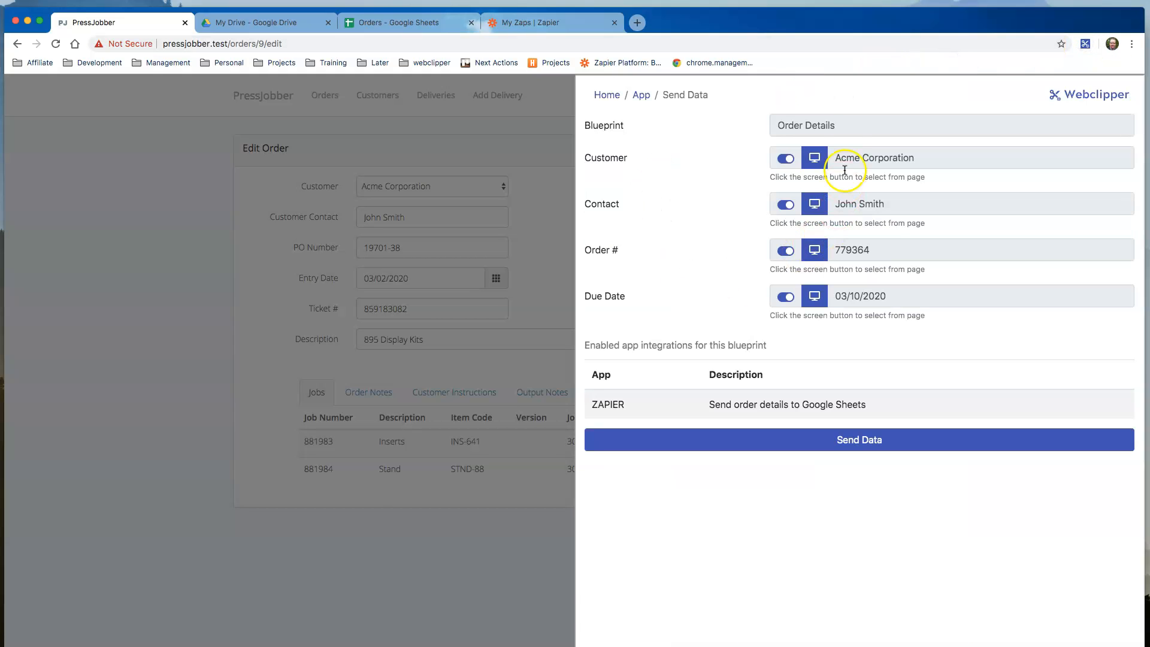
click(867, 441)
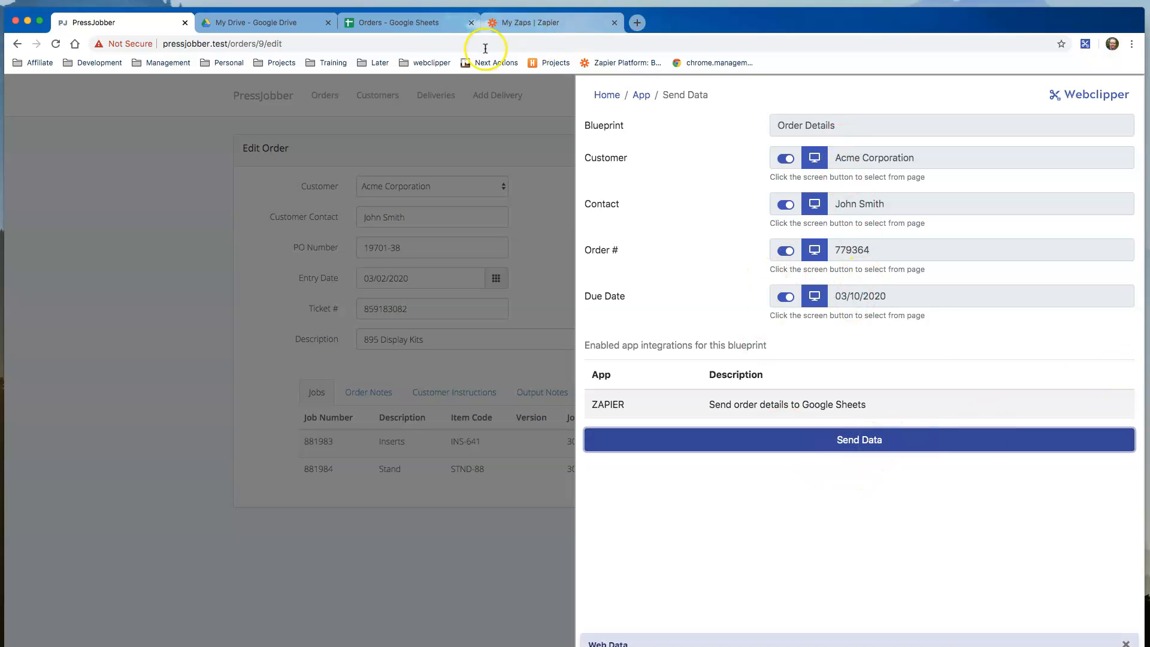
click(390, 28)
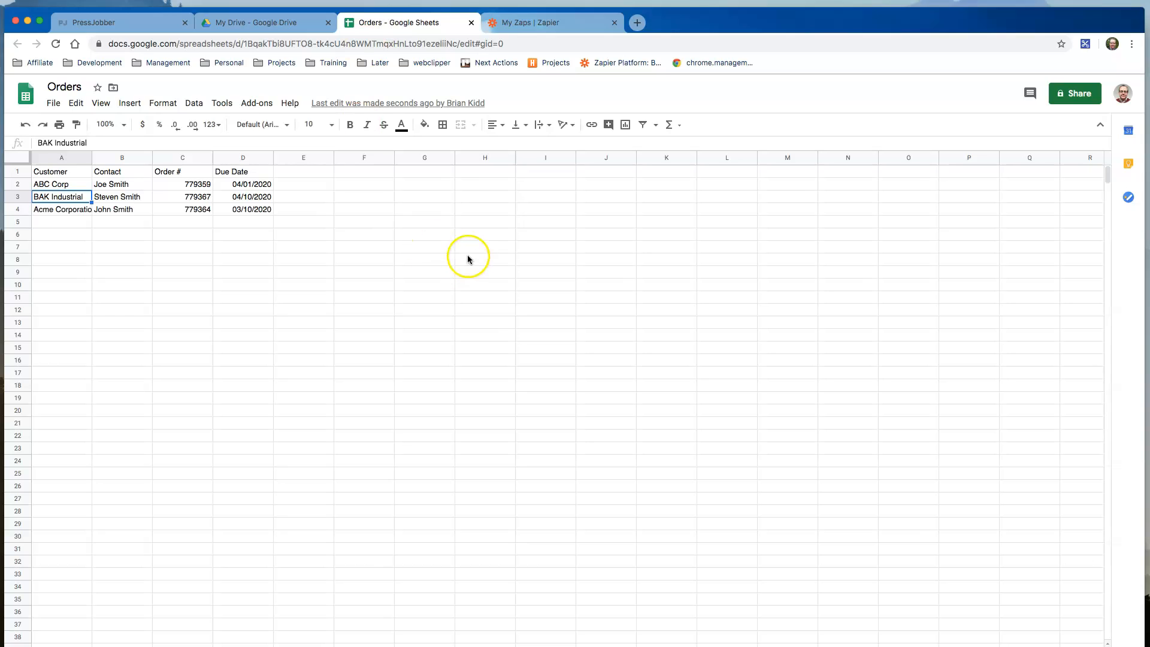
click(15, 210)
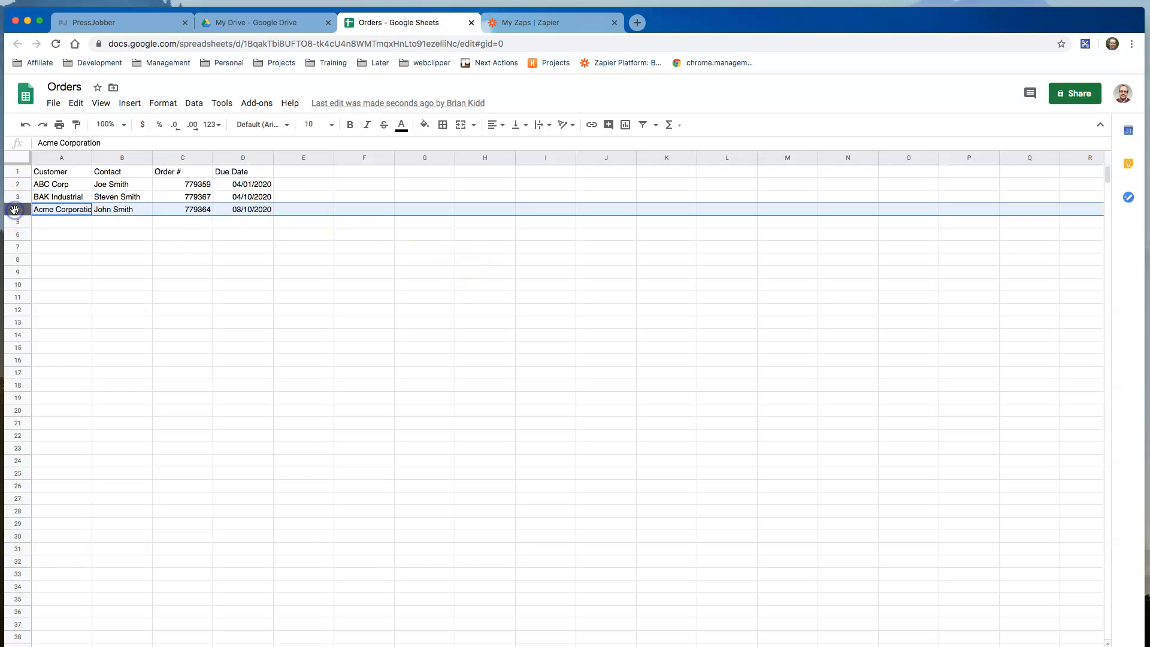